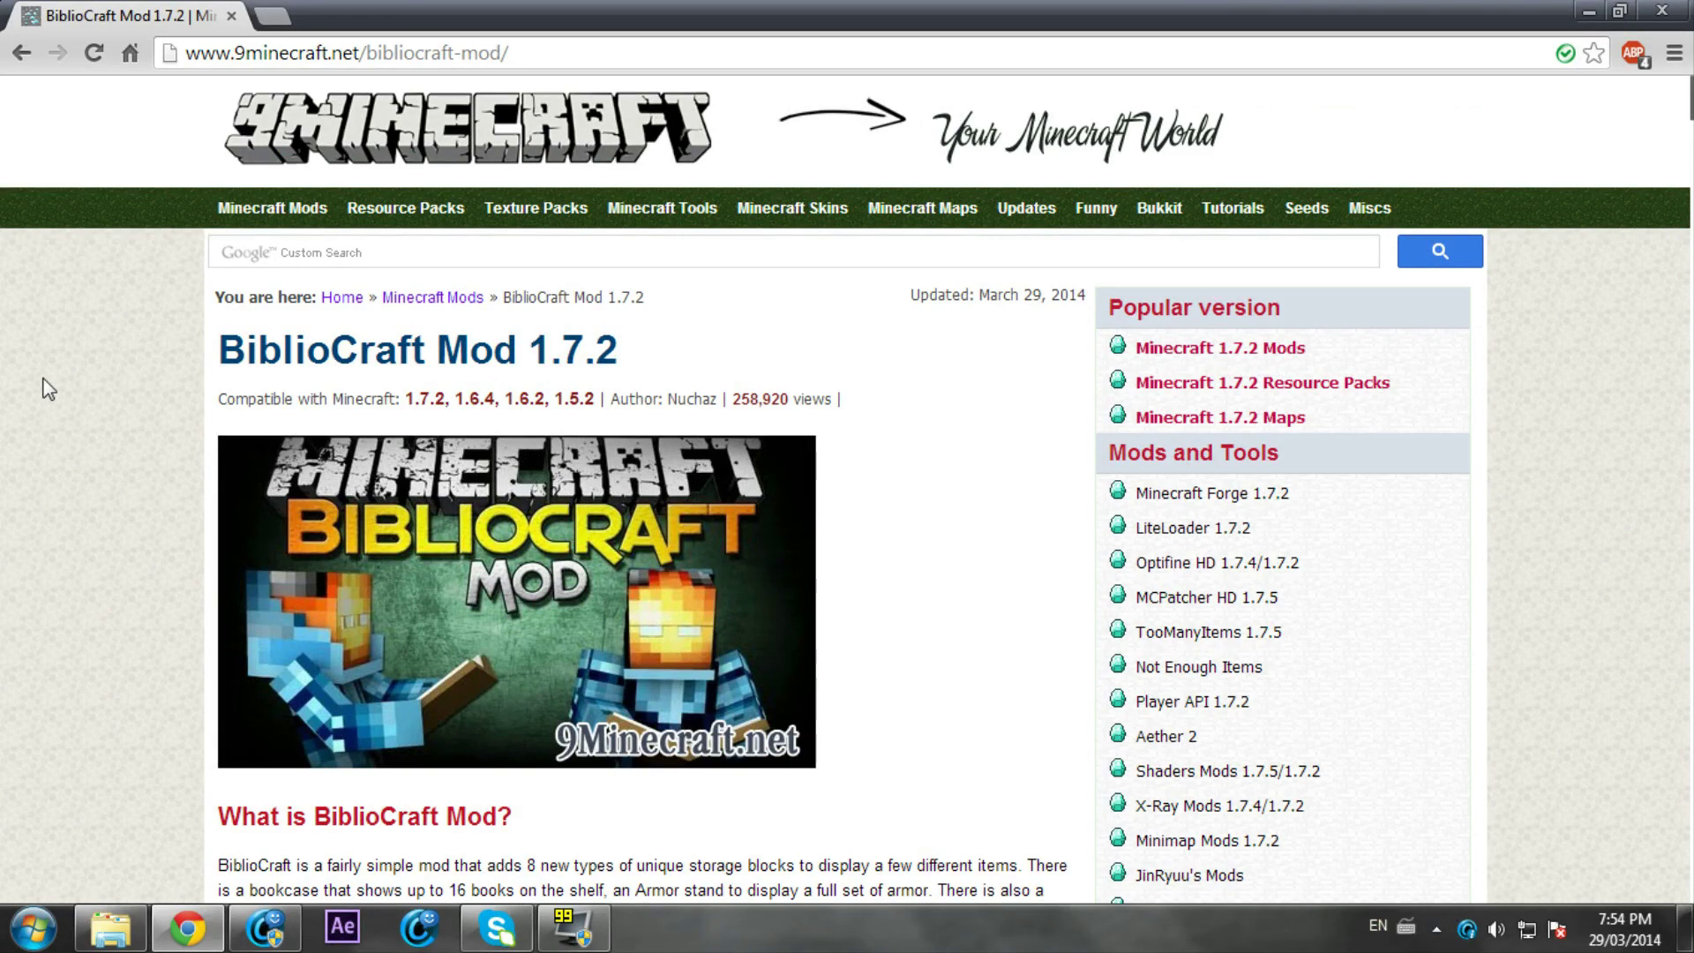
Look through the BiblioCraft Mod page's screenshots, installation instructions and download links
scroll(30, 329, down, 5)
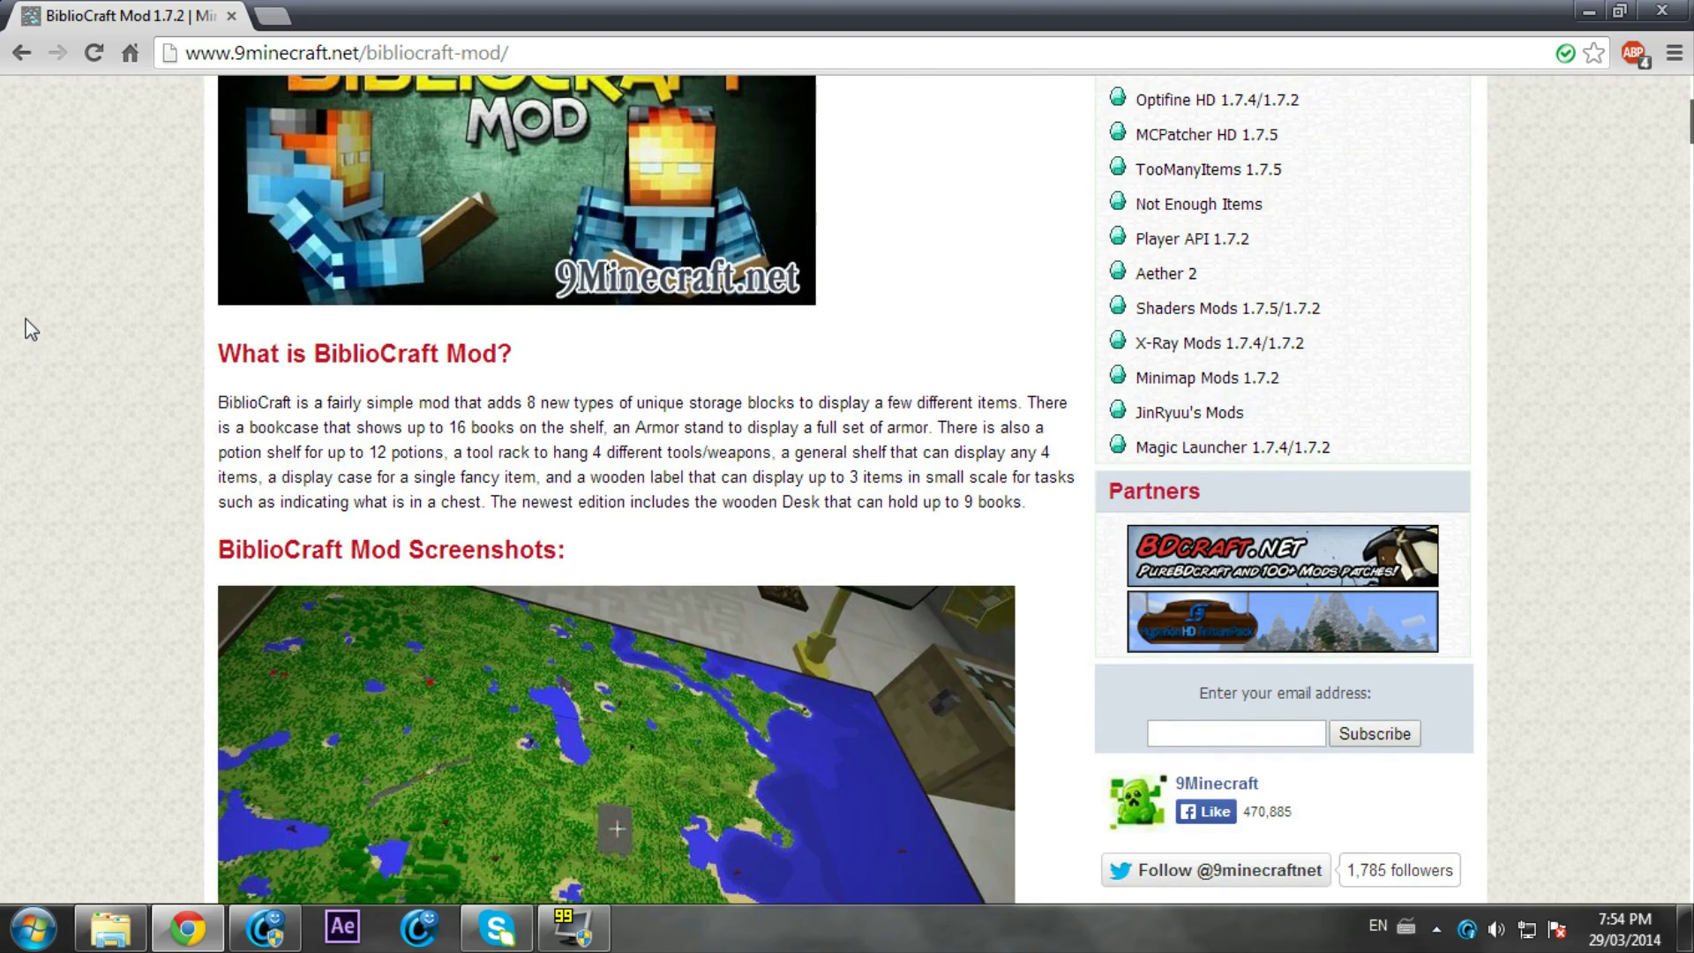
scroll(27, 324, down, 8)
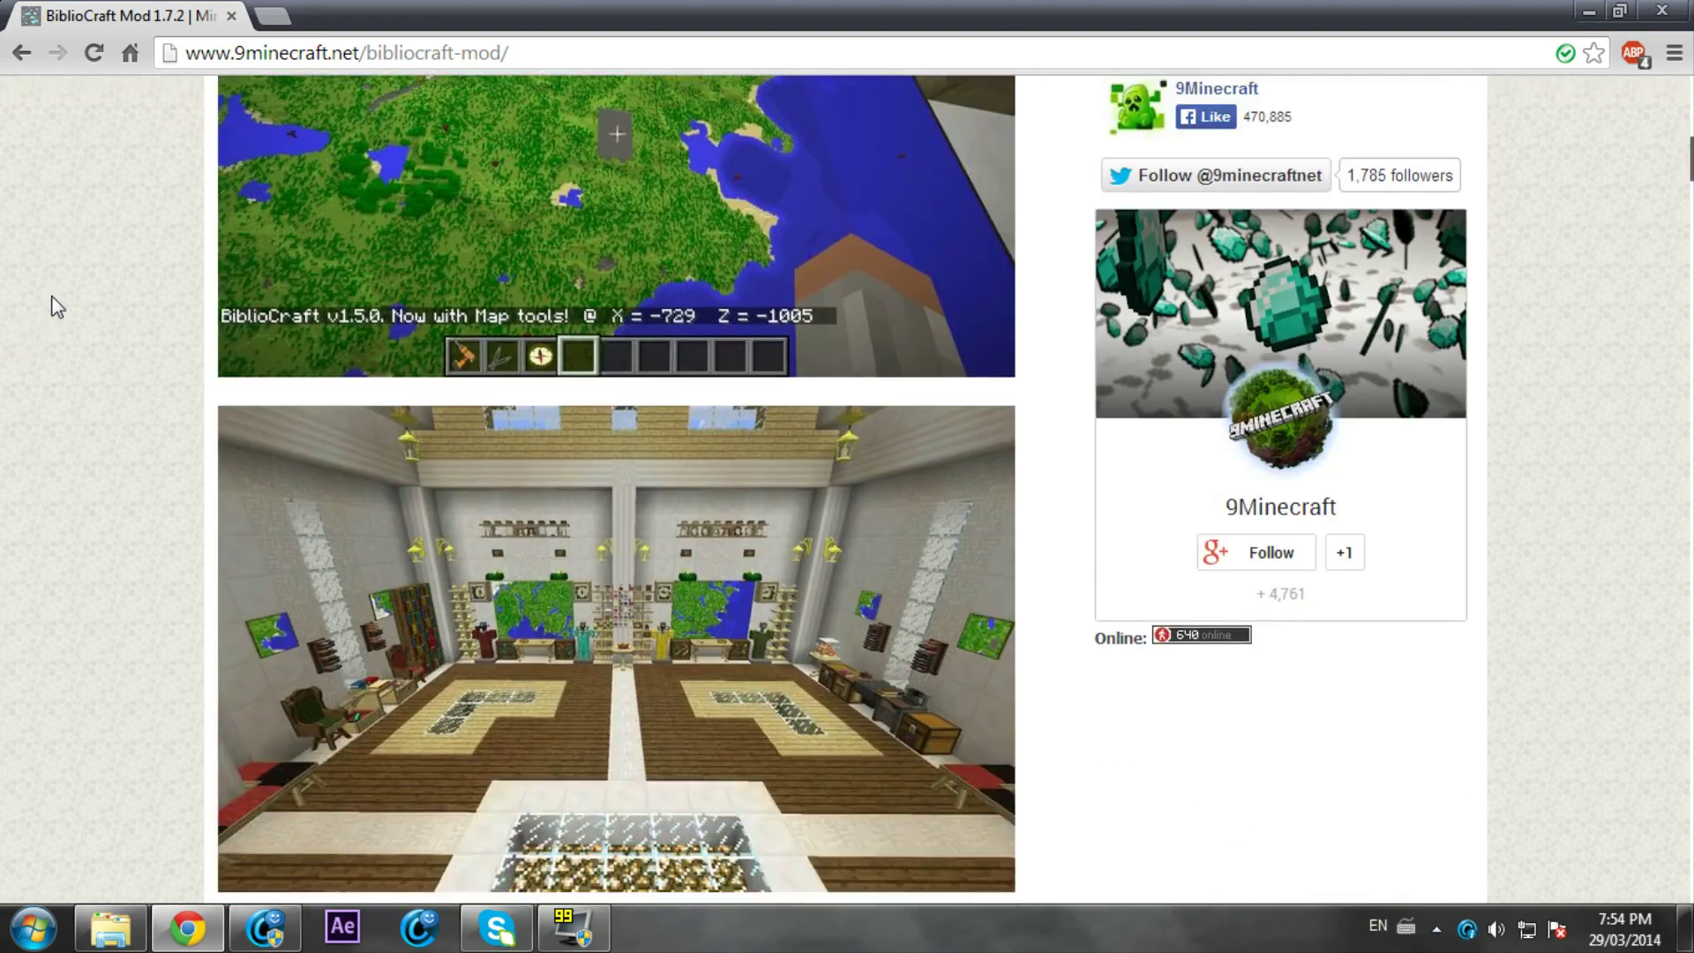
scroll(53, 307, down, 3)
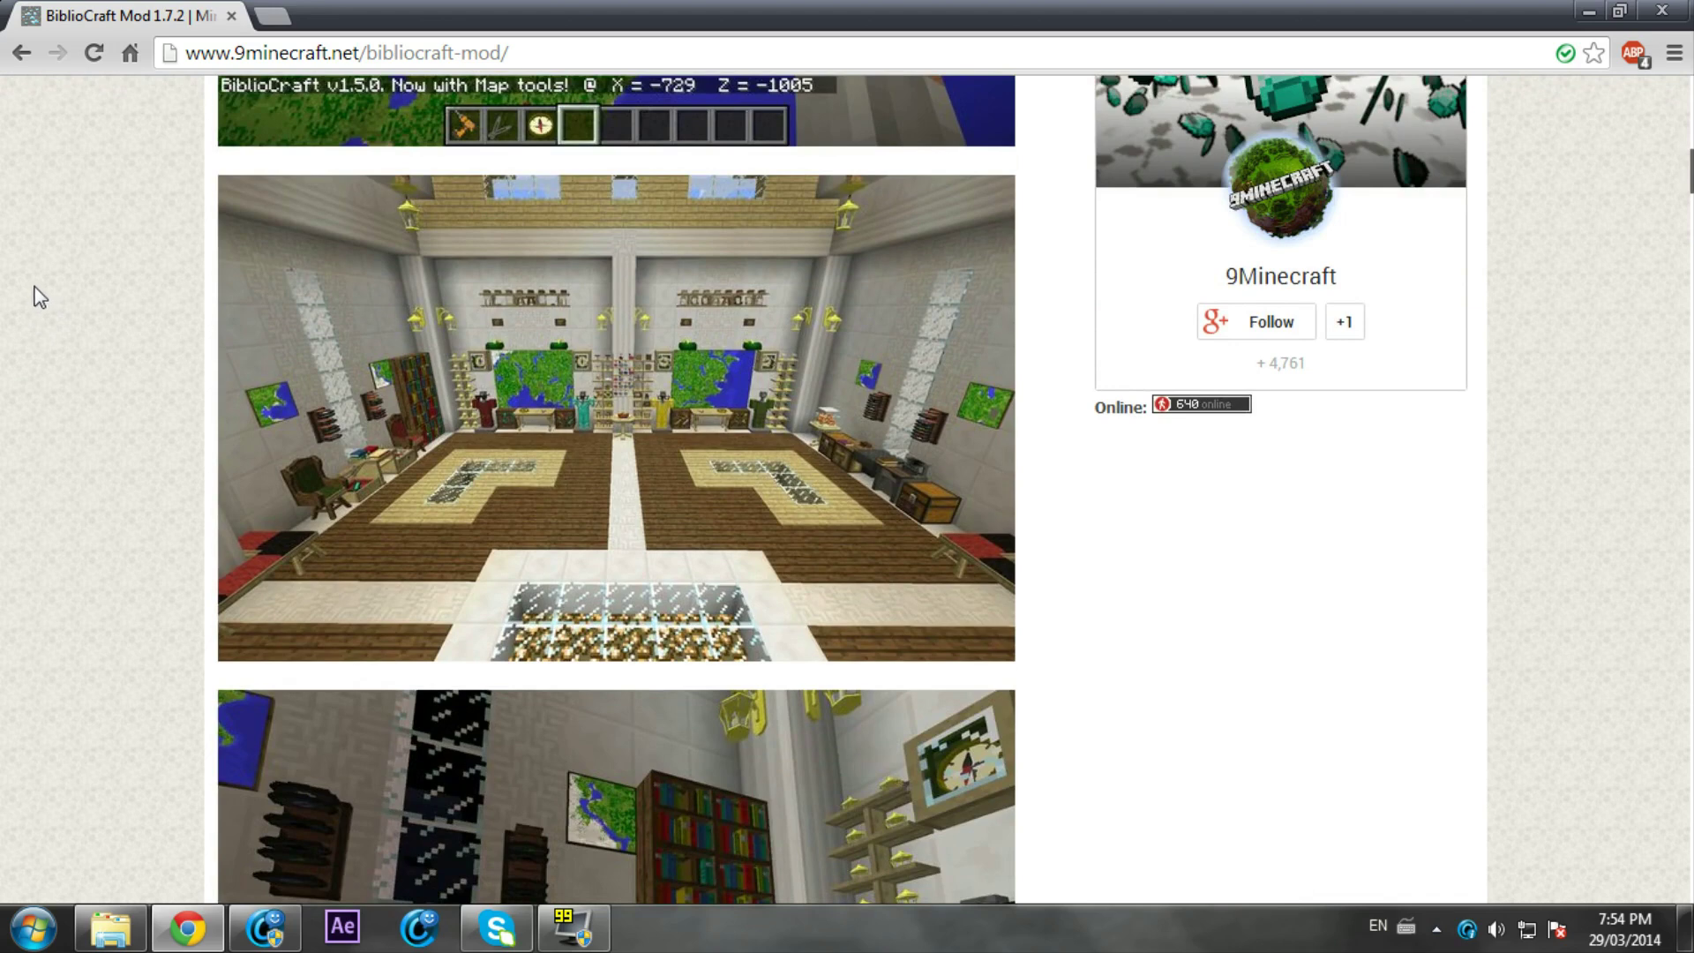
scroll(35, 289, down, 4)
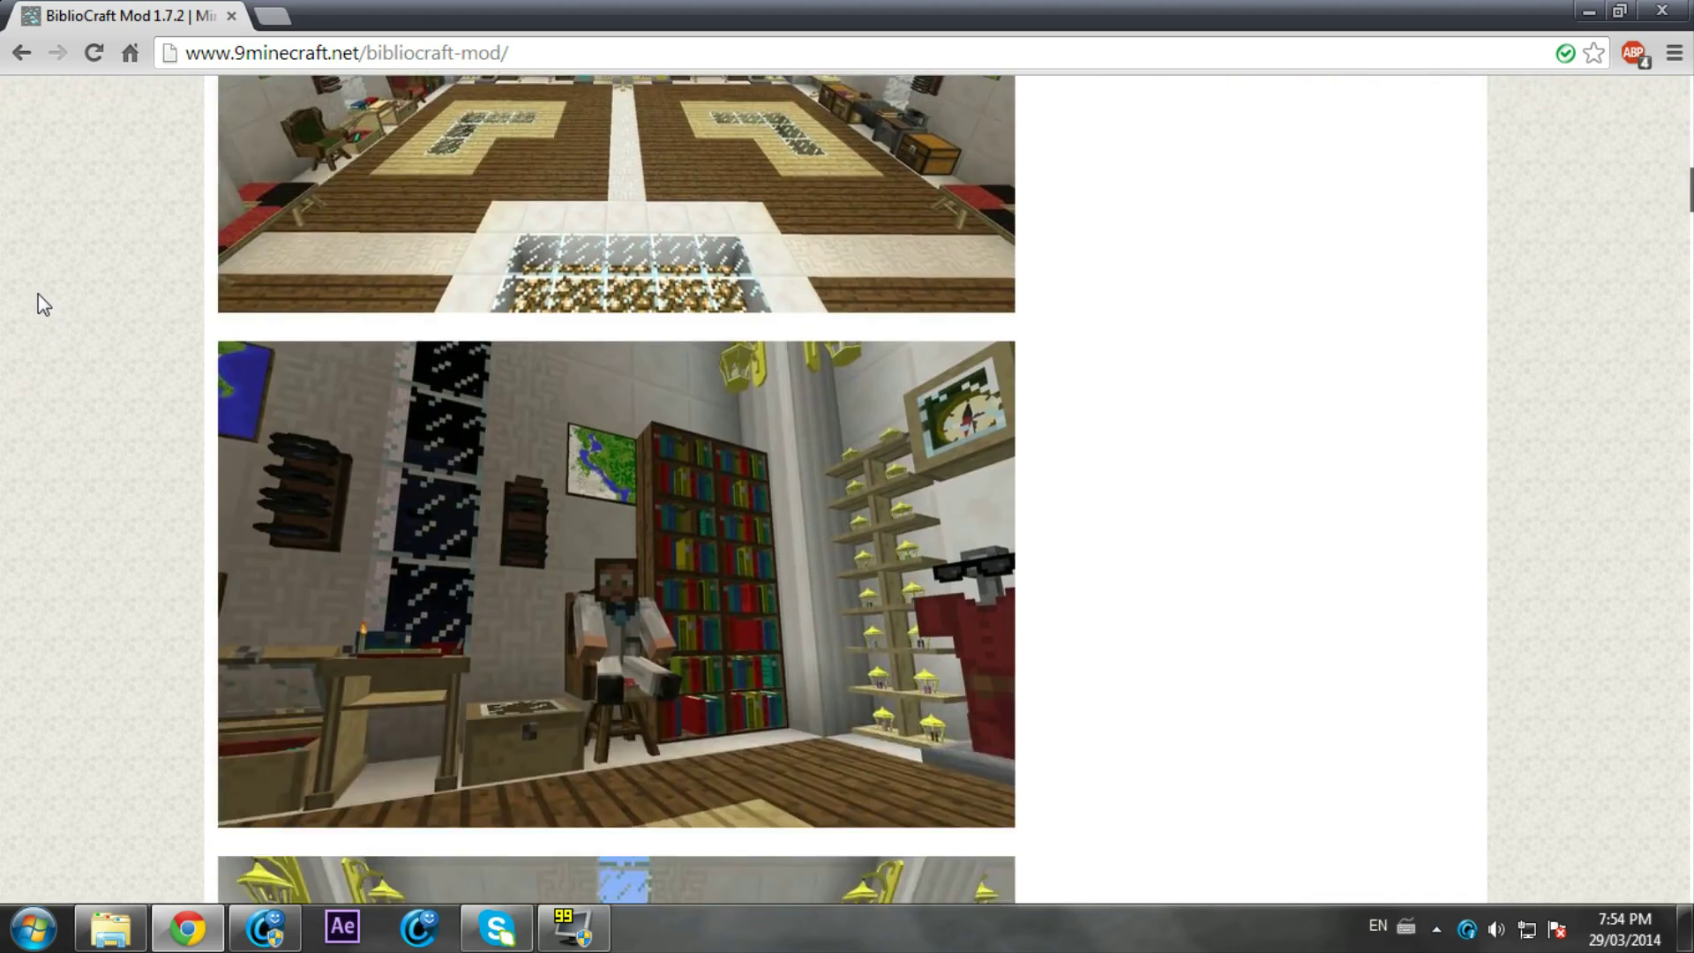
scroll(39, 294, down, 14)
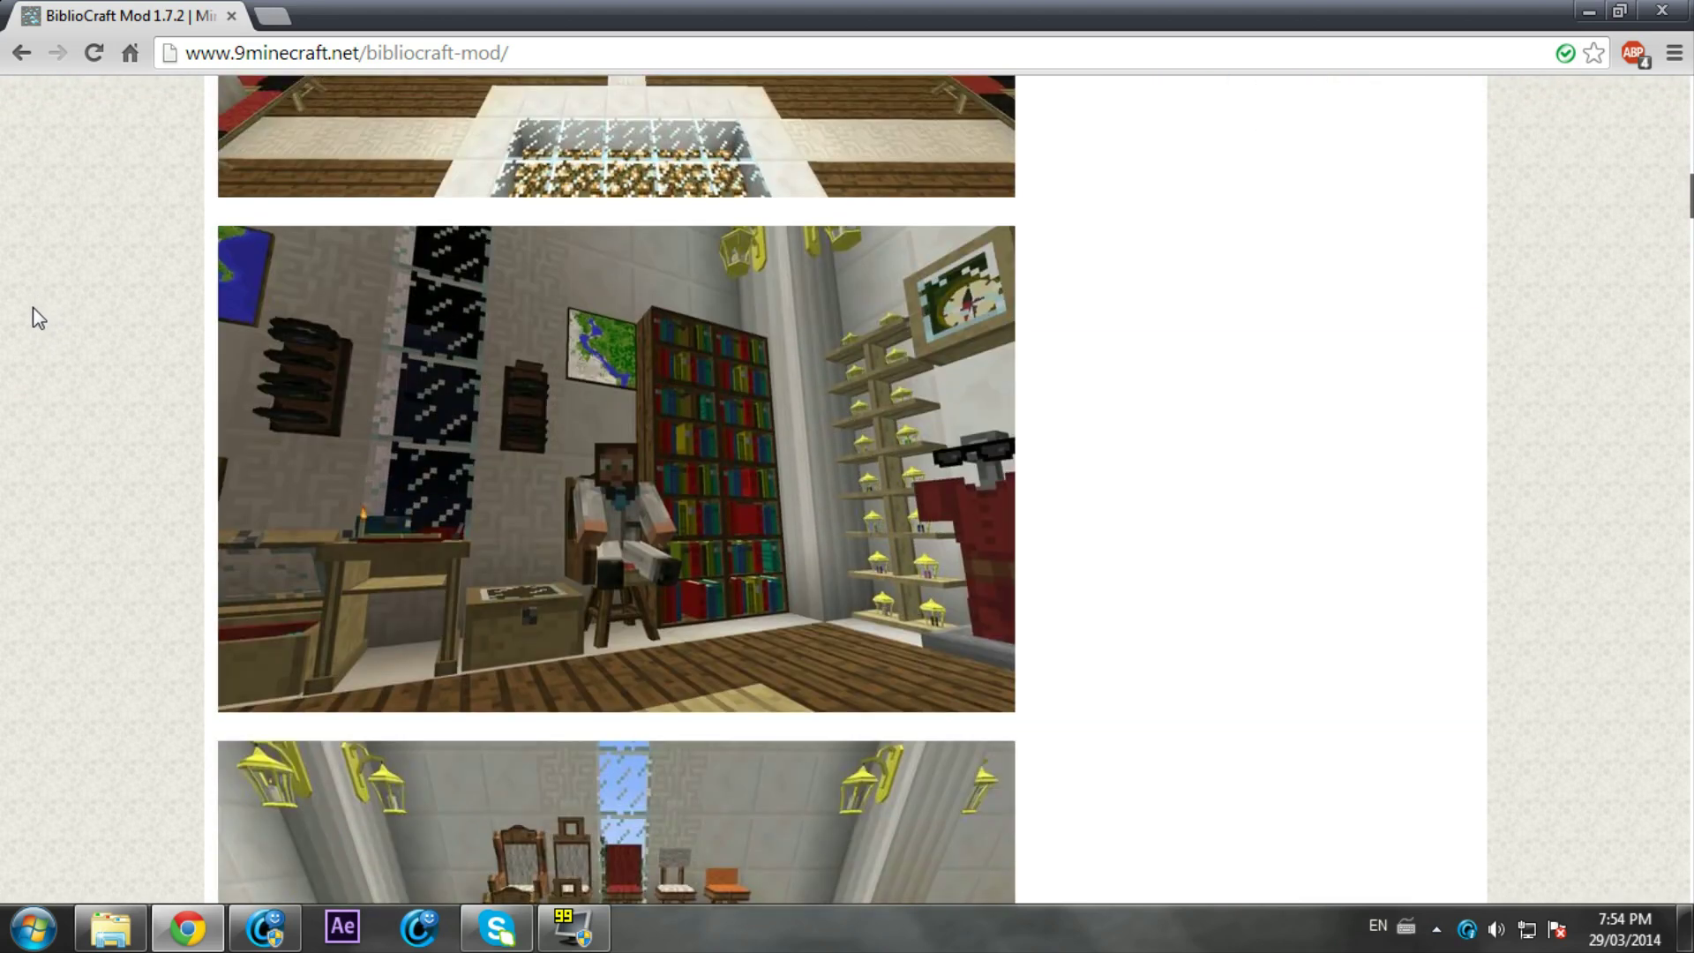
scroll(23, 334, down, 1)
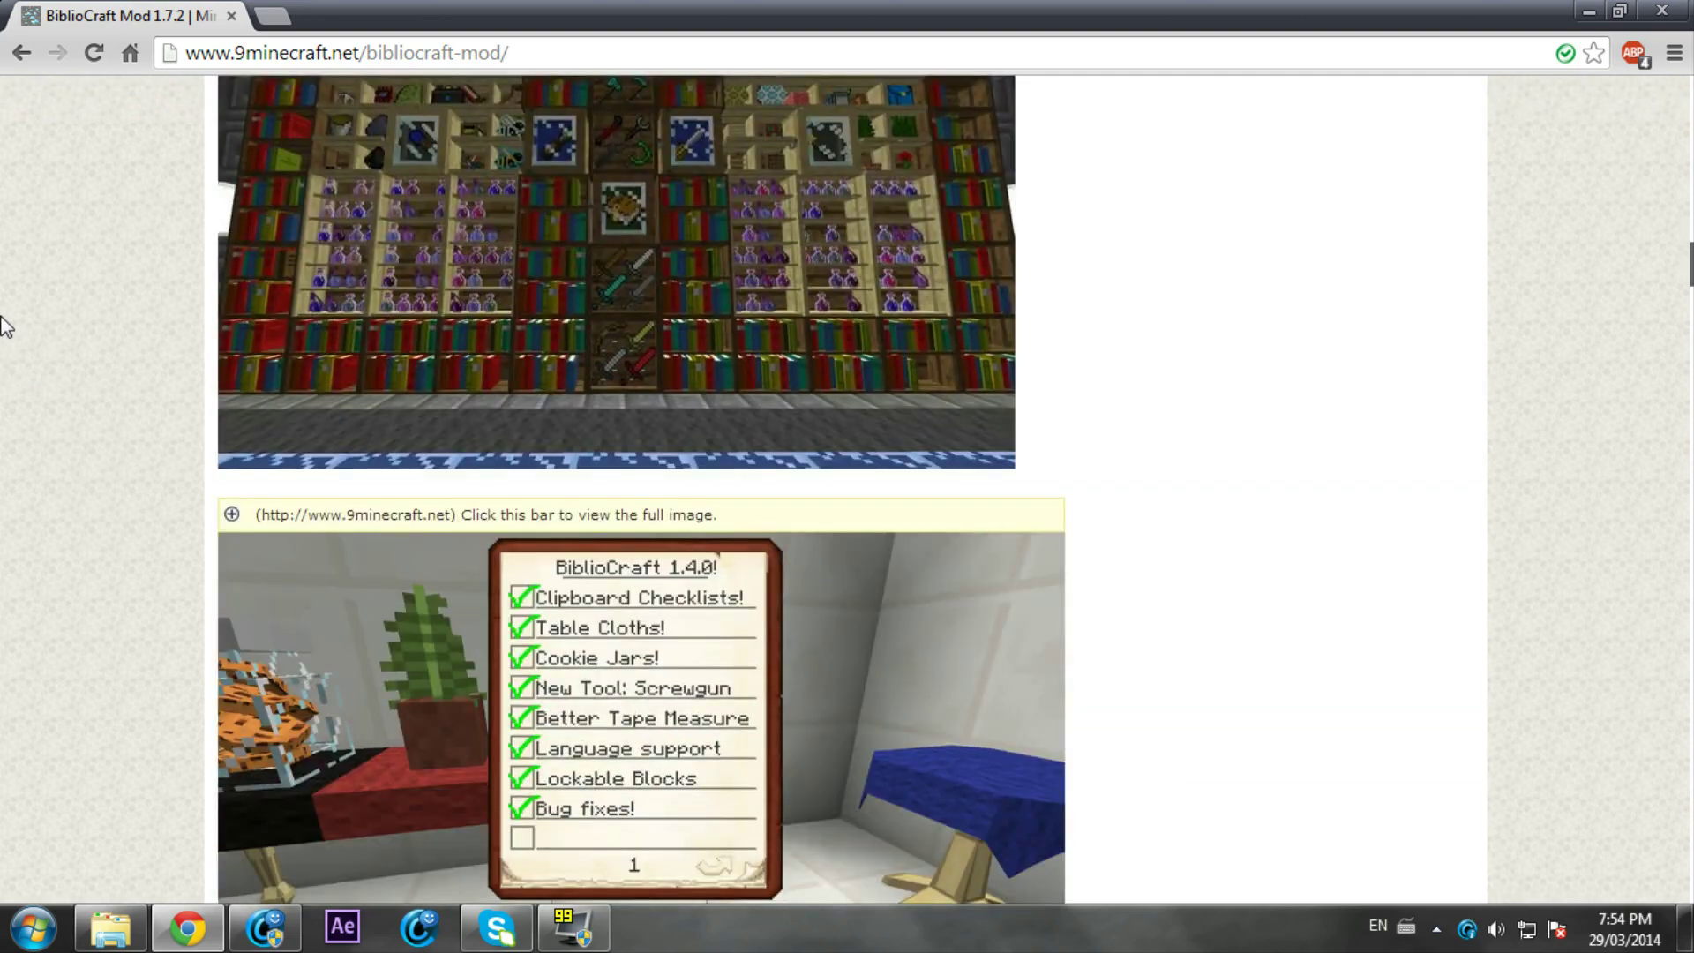
scroll(27, 294, down, 4)
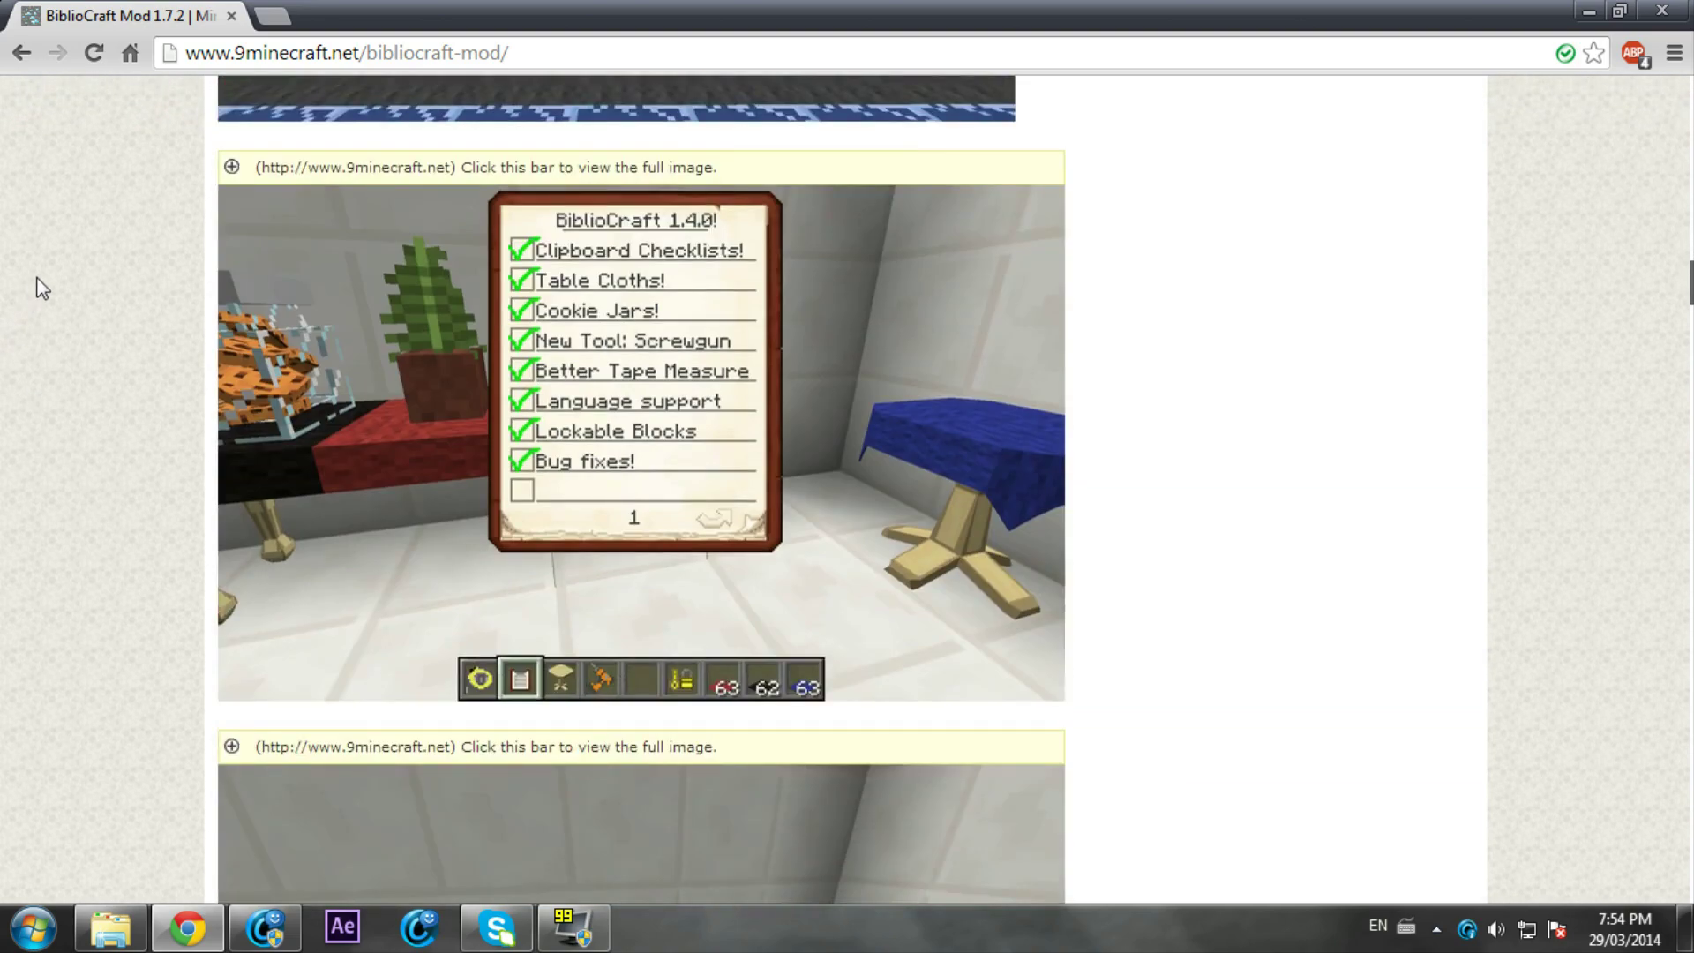
scroll(50, 261, down, 4)
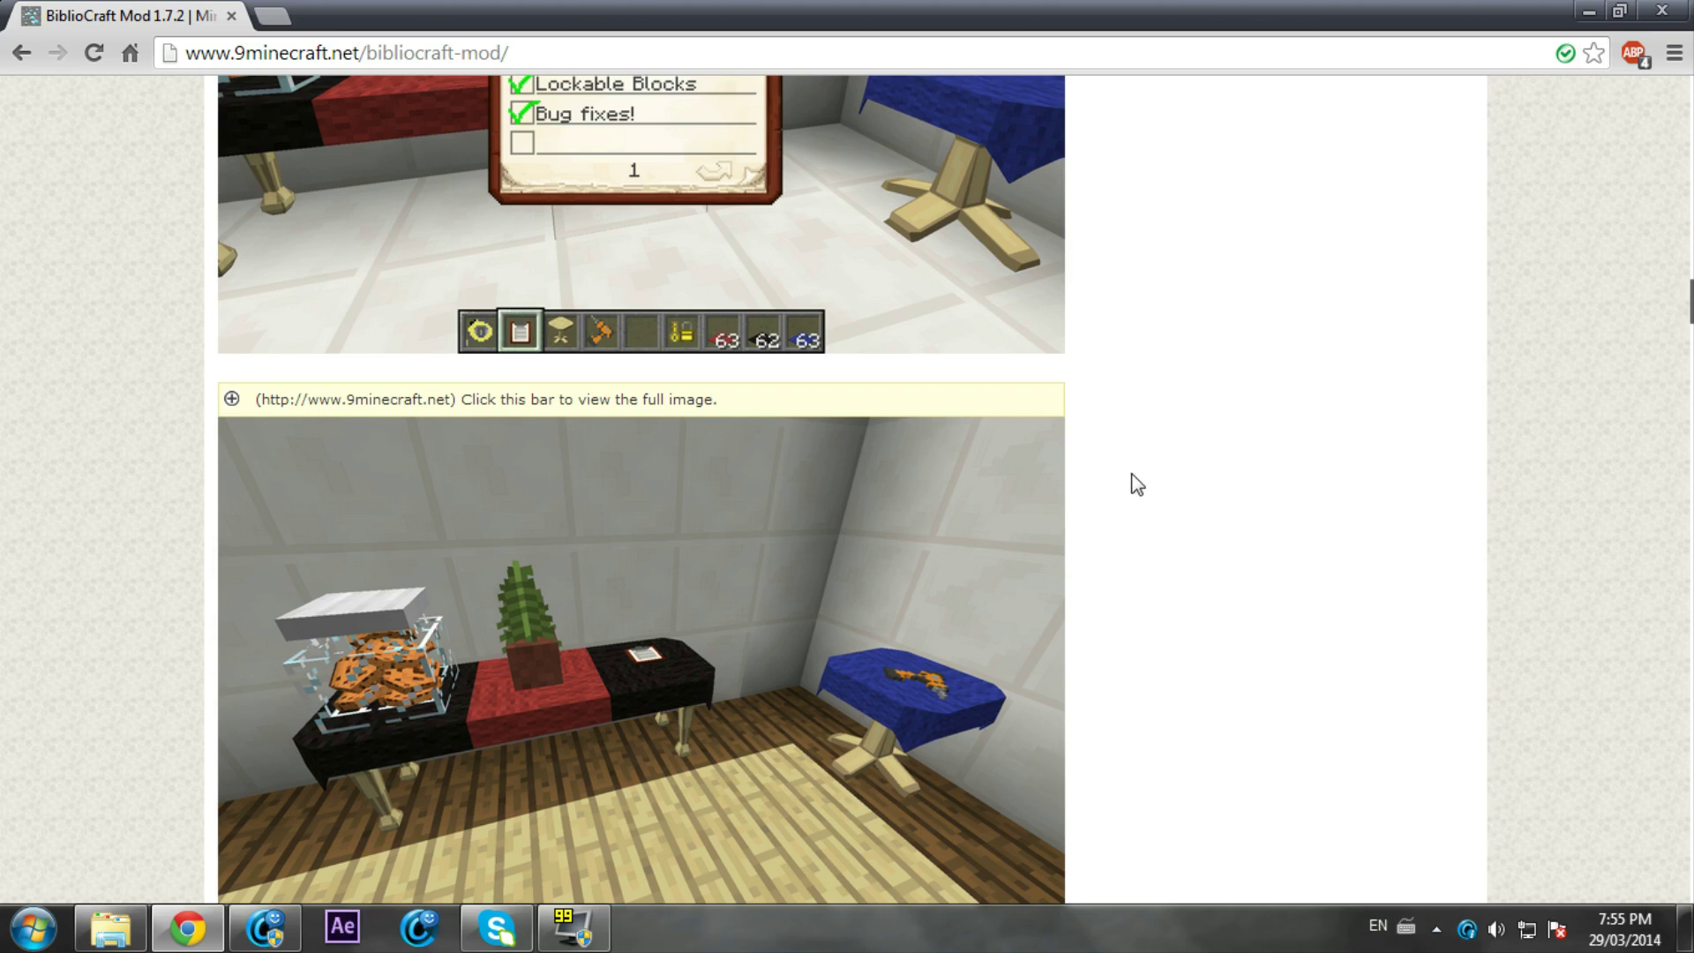
scroll(1138, 476, down, 12)
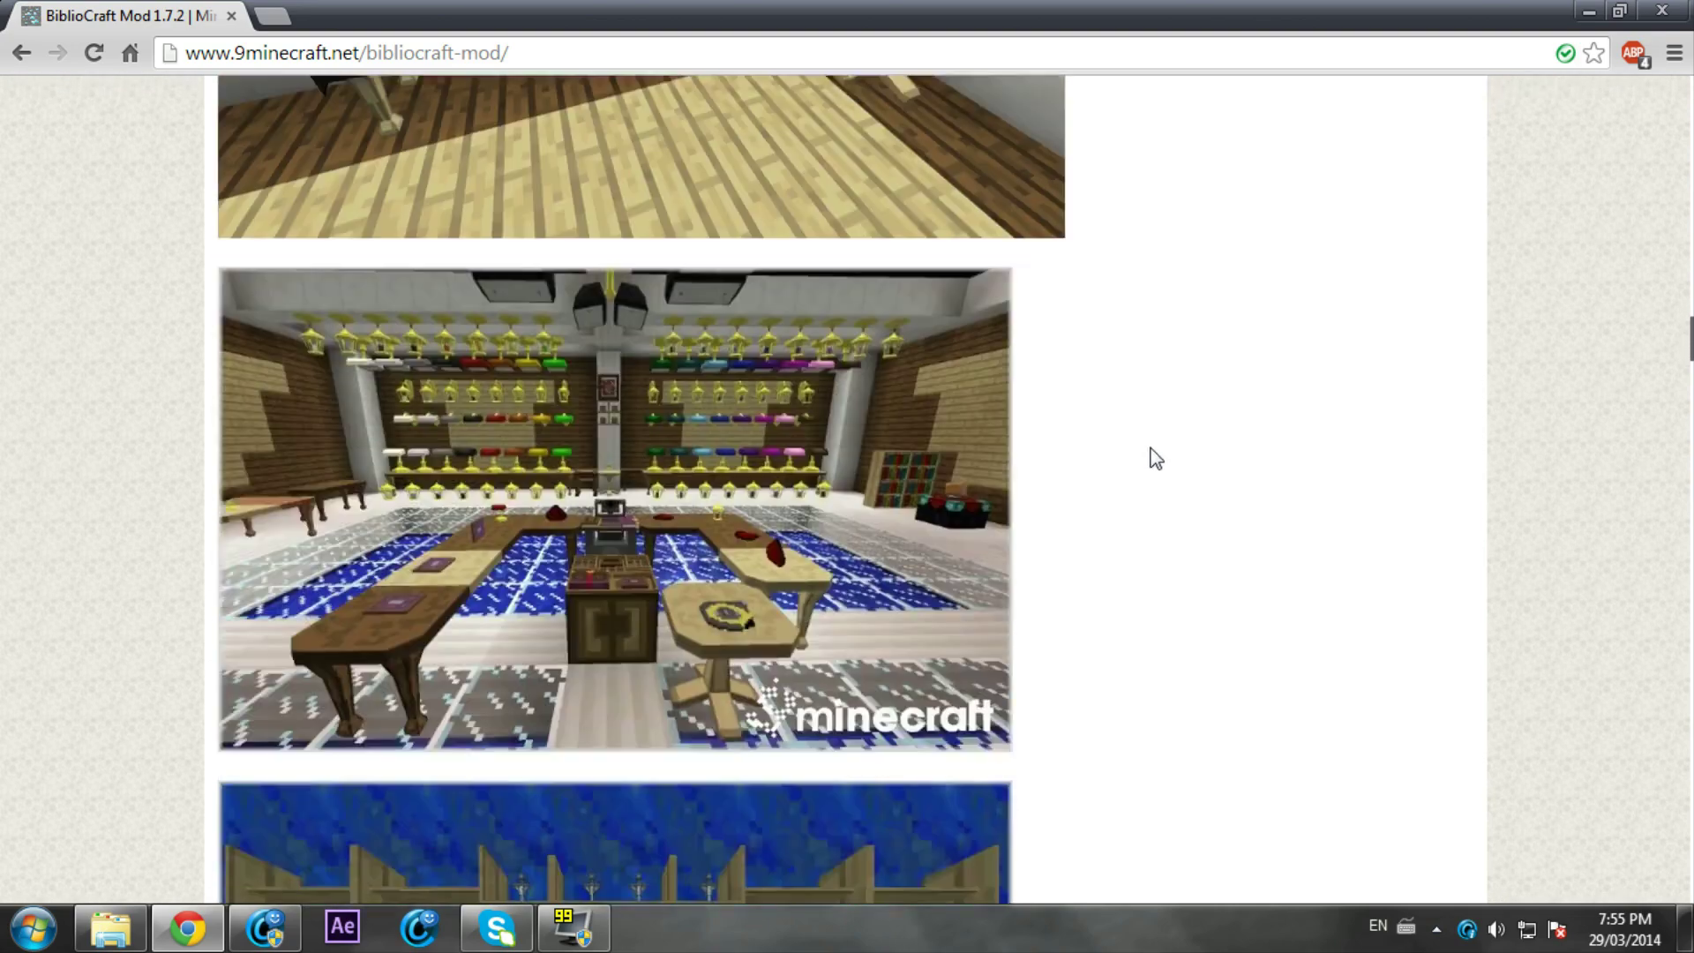
scroll(1158, 439, down, 15)
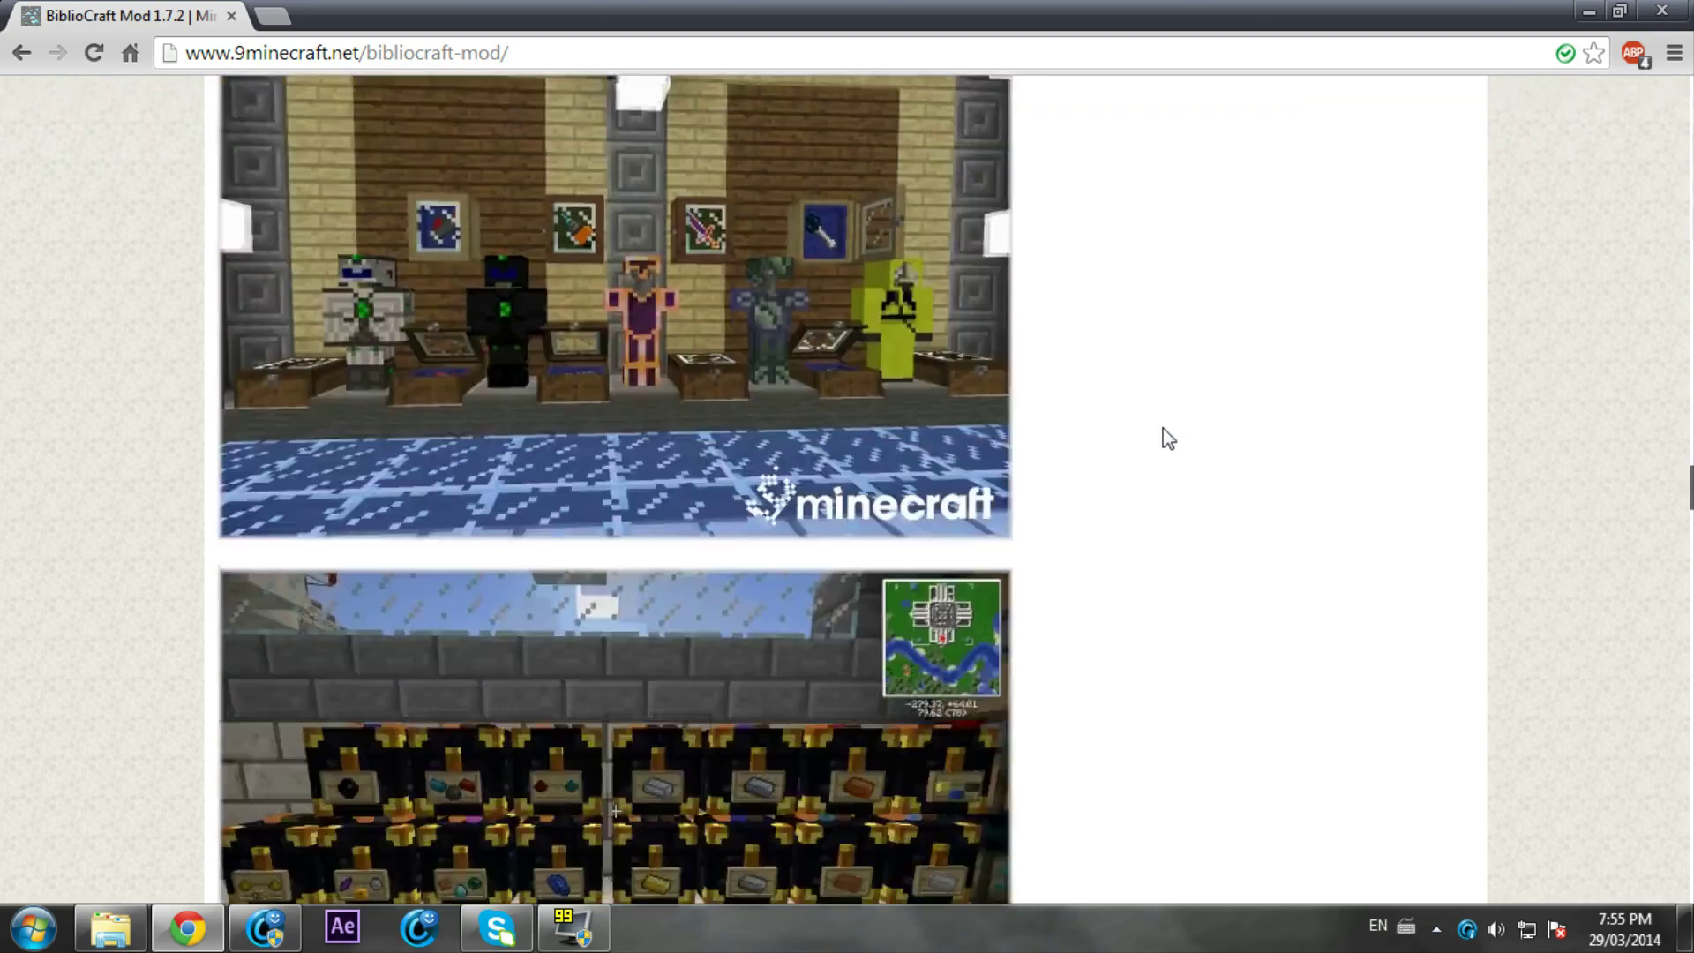
scroll(1177, 439, down, 12)
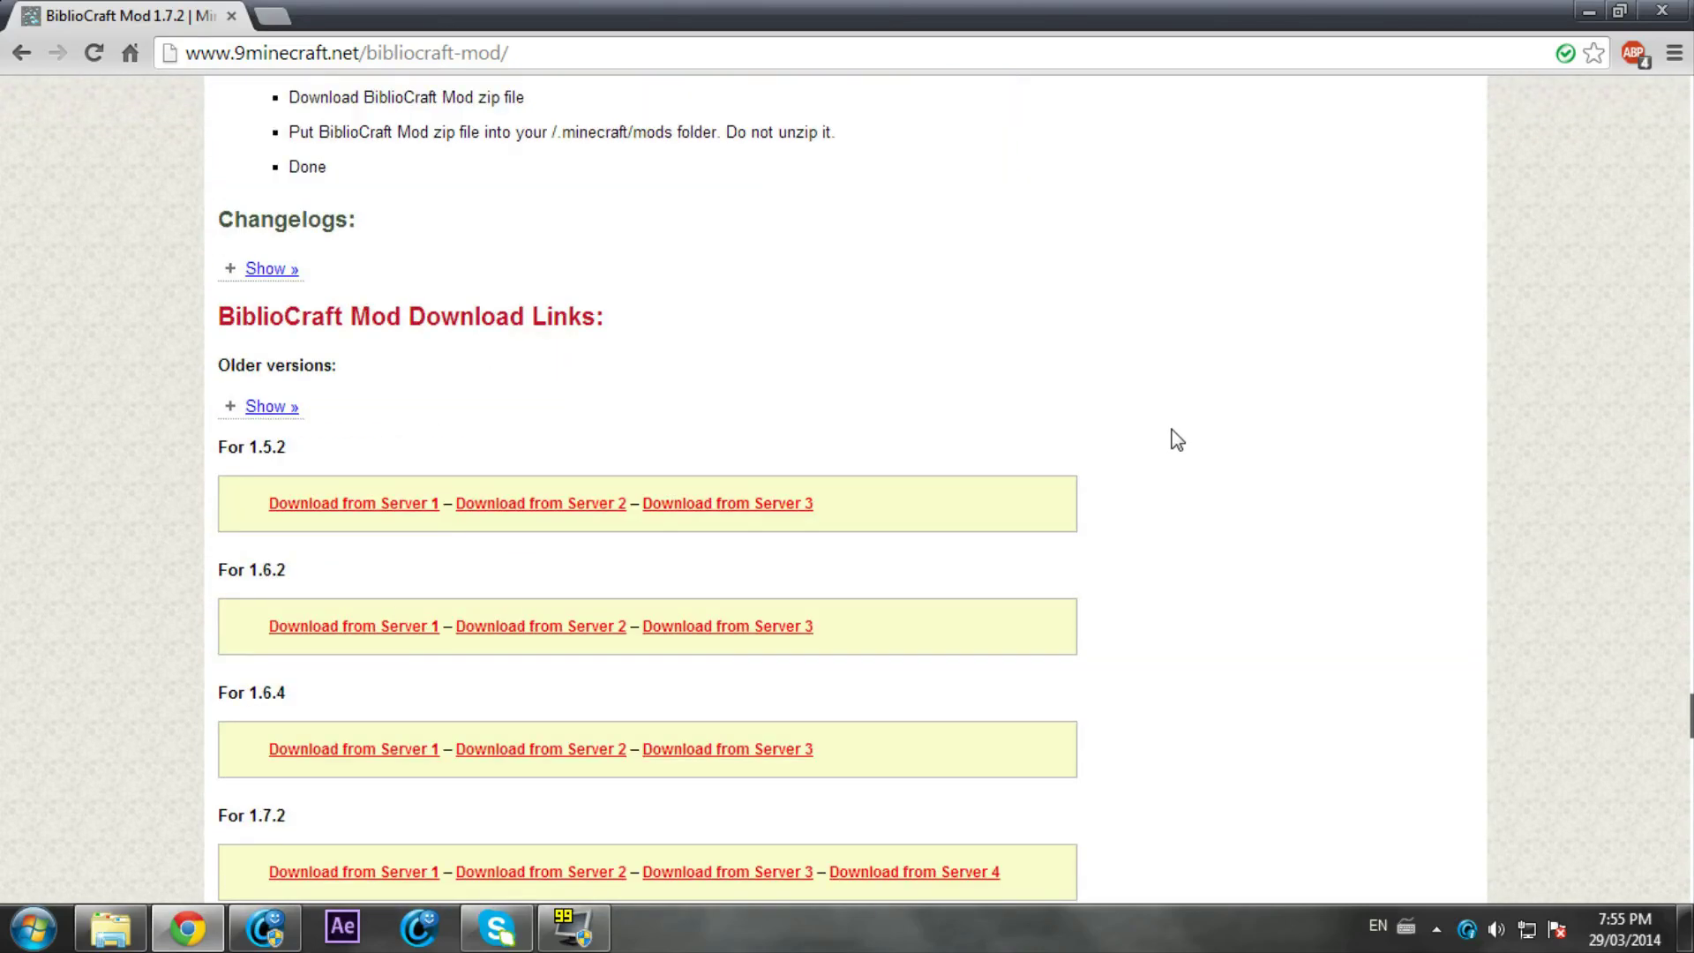
scroll(1176, 437, up, 3)
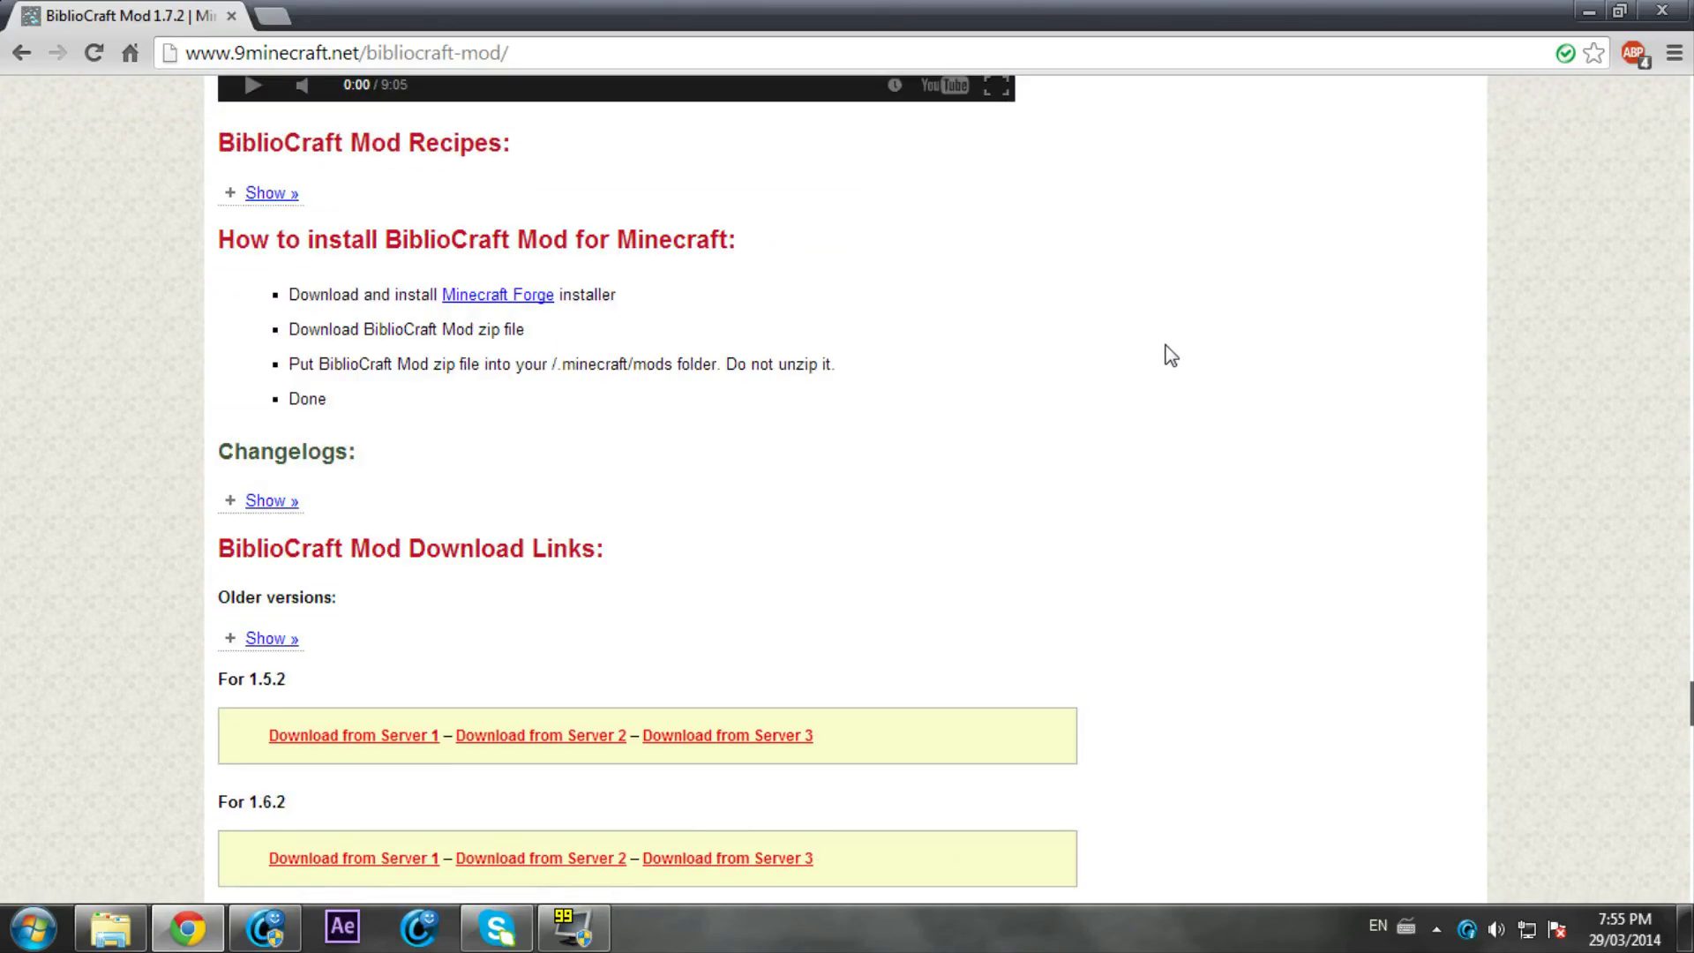
Open the Minecraft Forge page from the install instructions in a new tab, review its 1.7.2 downloads, and close the browser
middle_click(539, 300)
scroll(549, 322, down, 4)
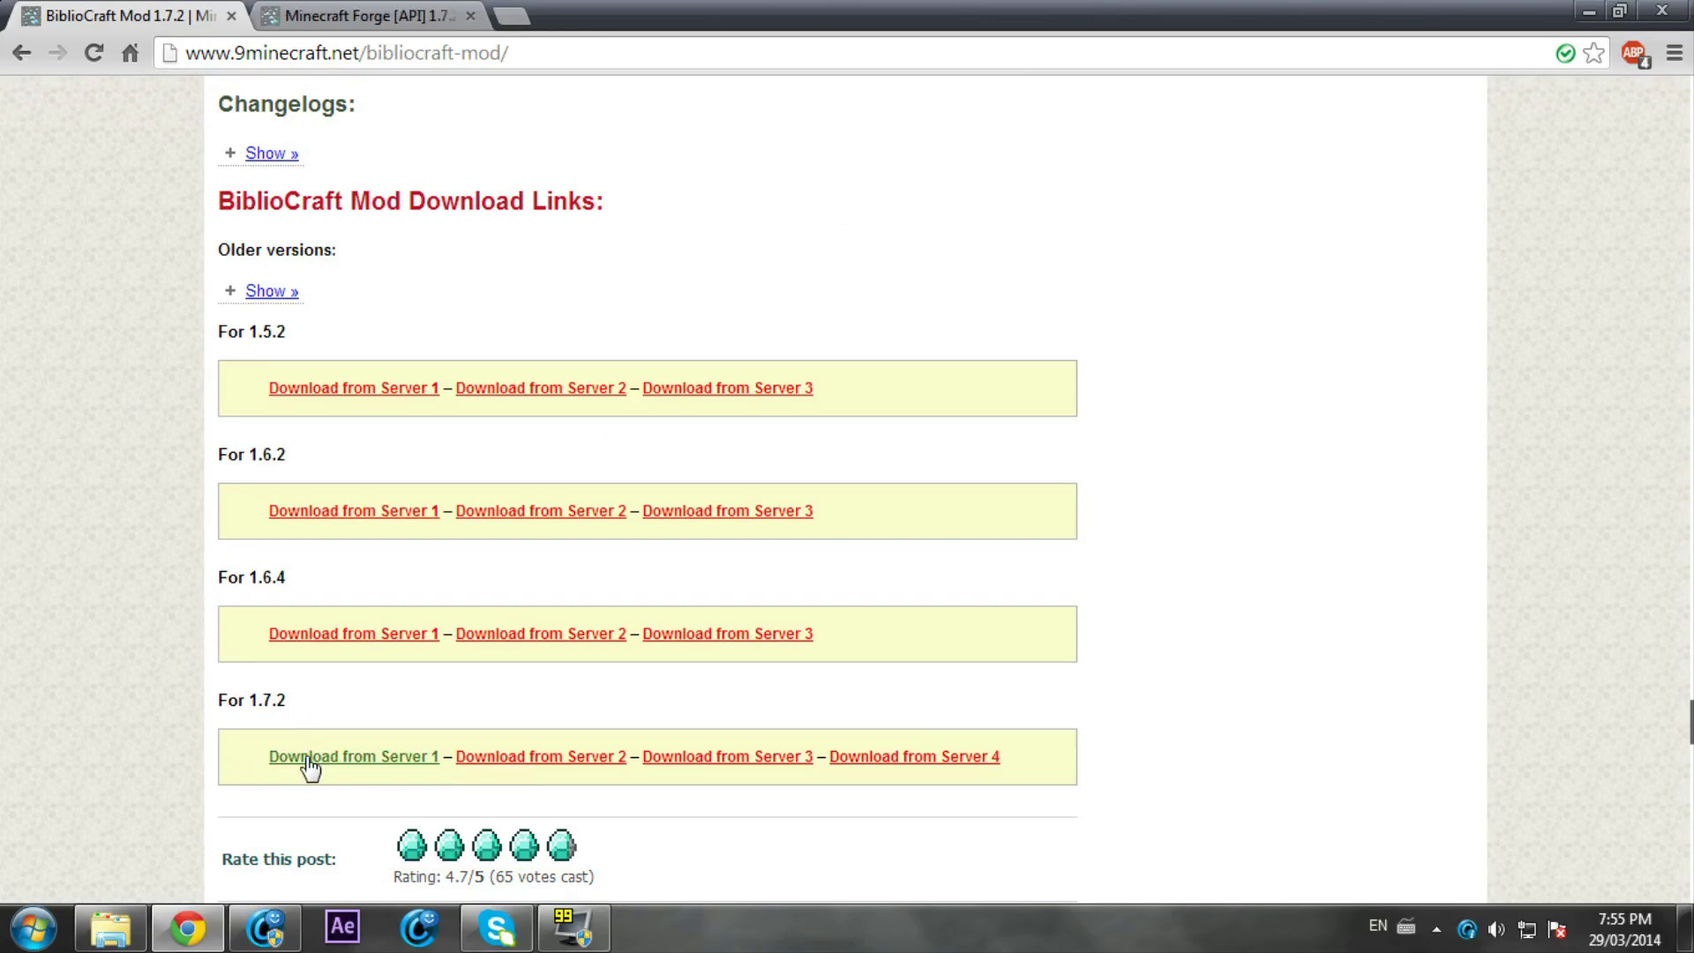
click(397, 16)
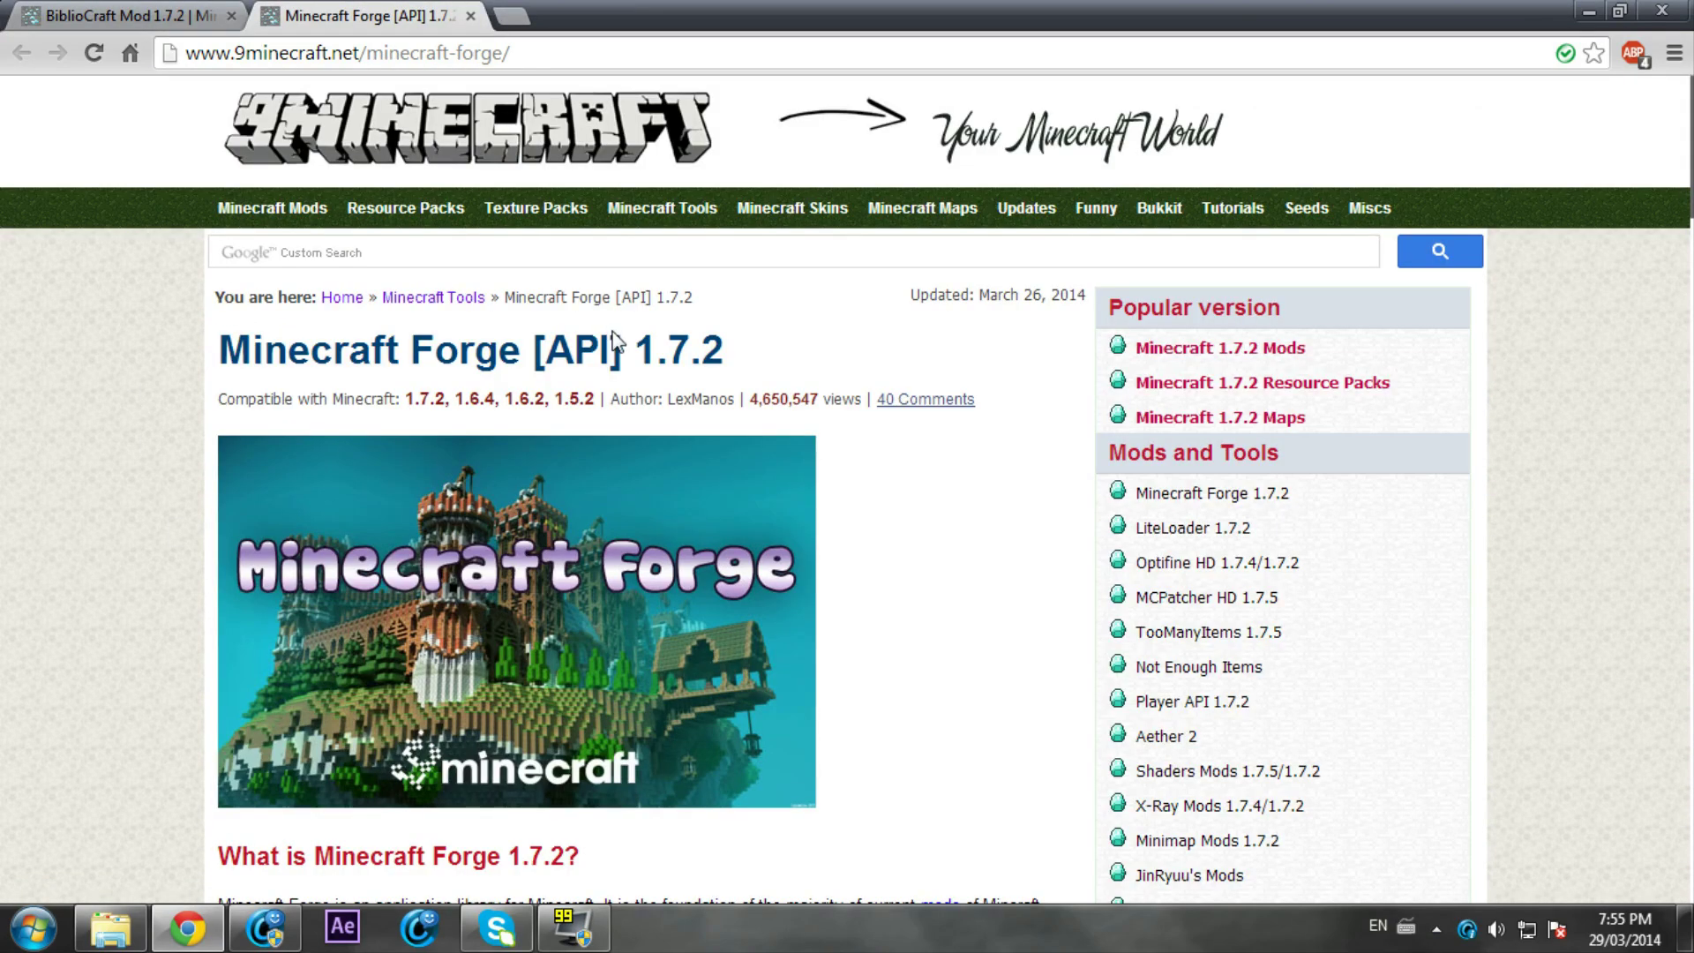
scroll(615, 340, down, 5)
scroll(615, 339, down, 10)
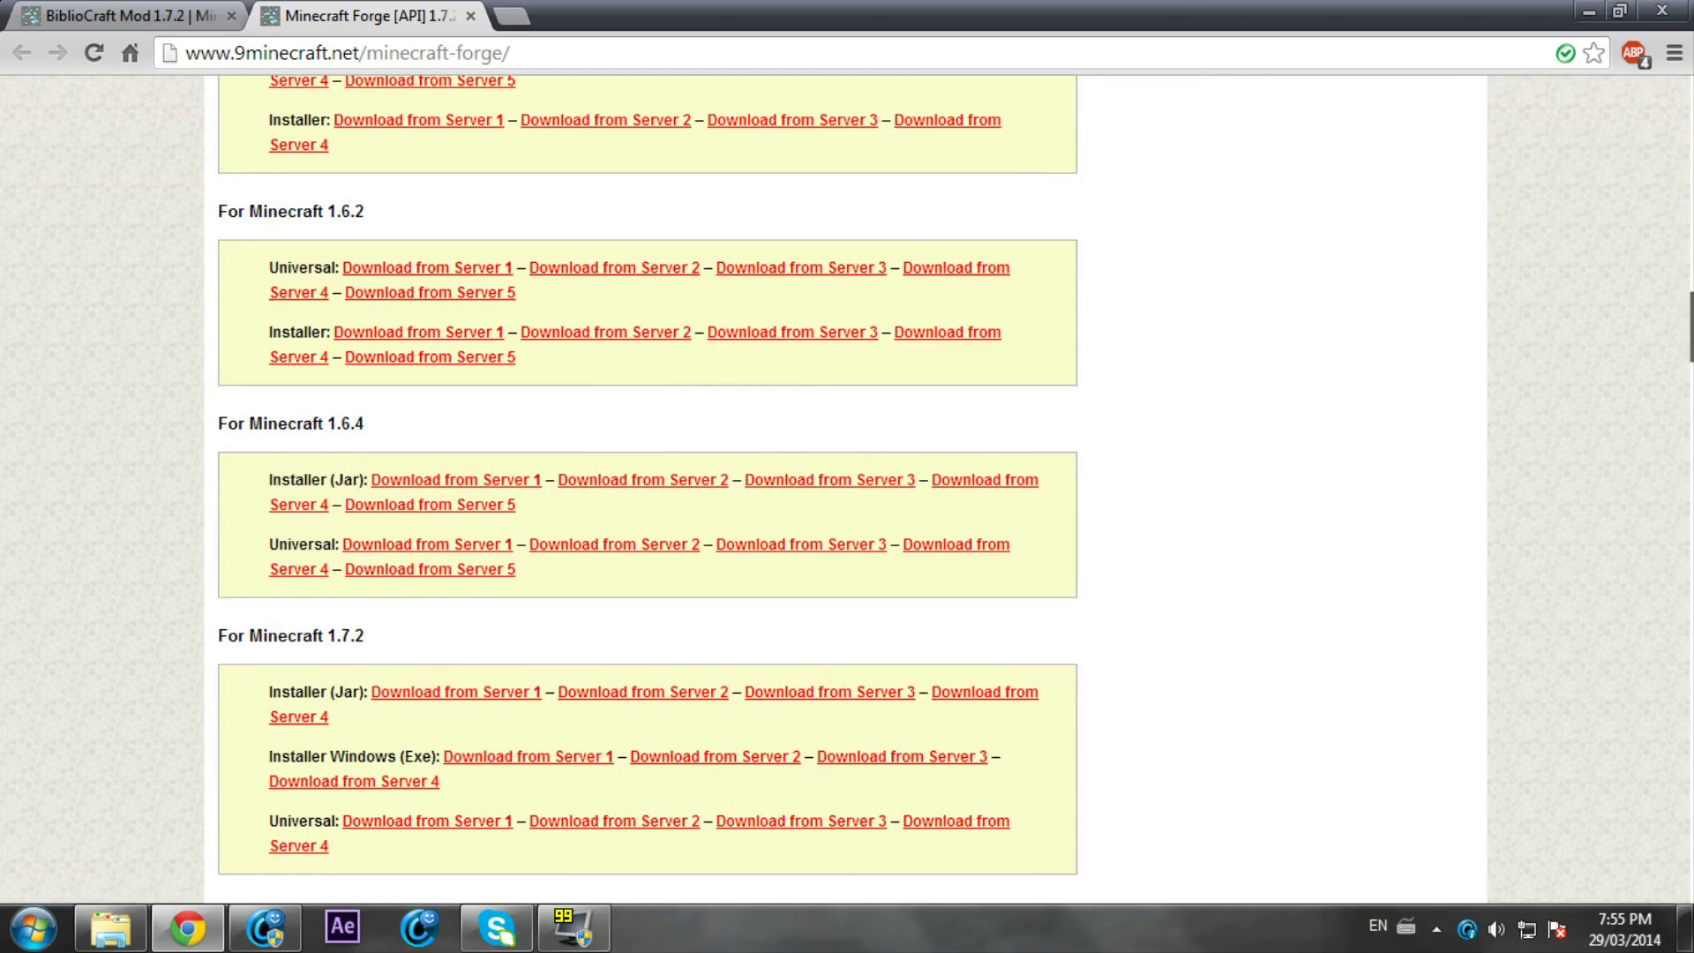
click(1663, 11)
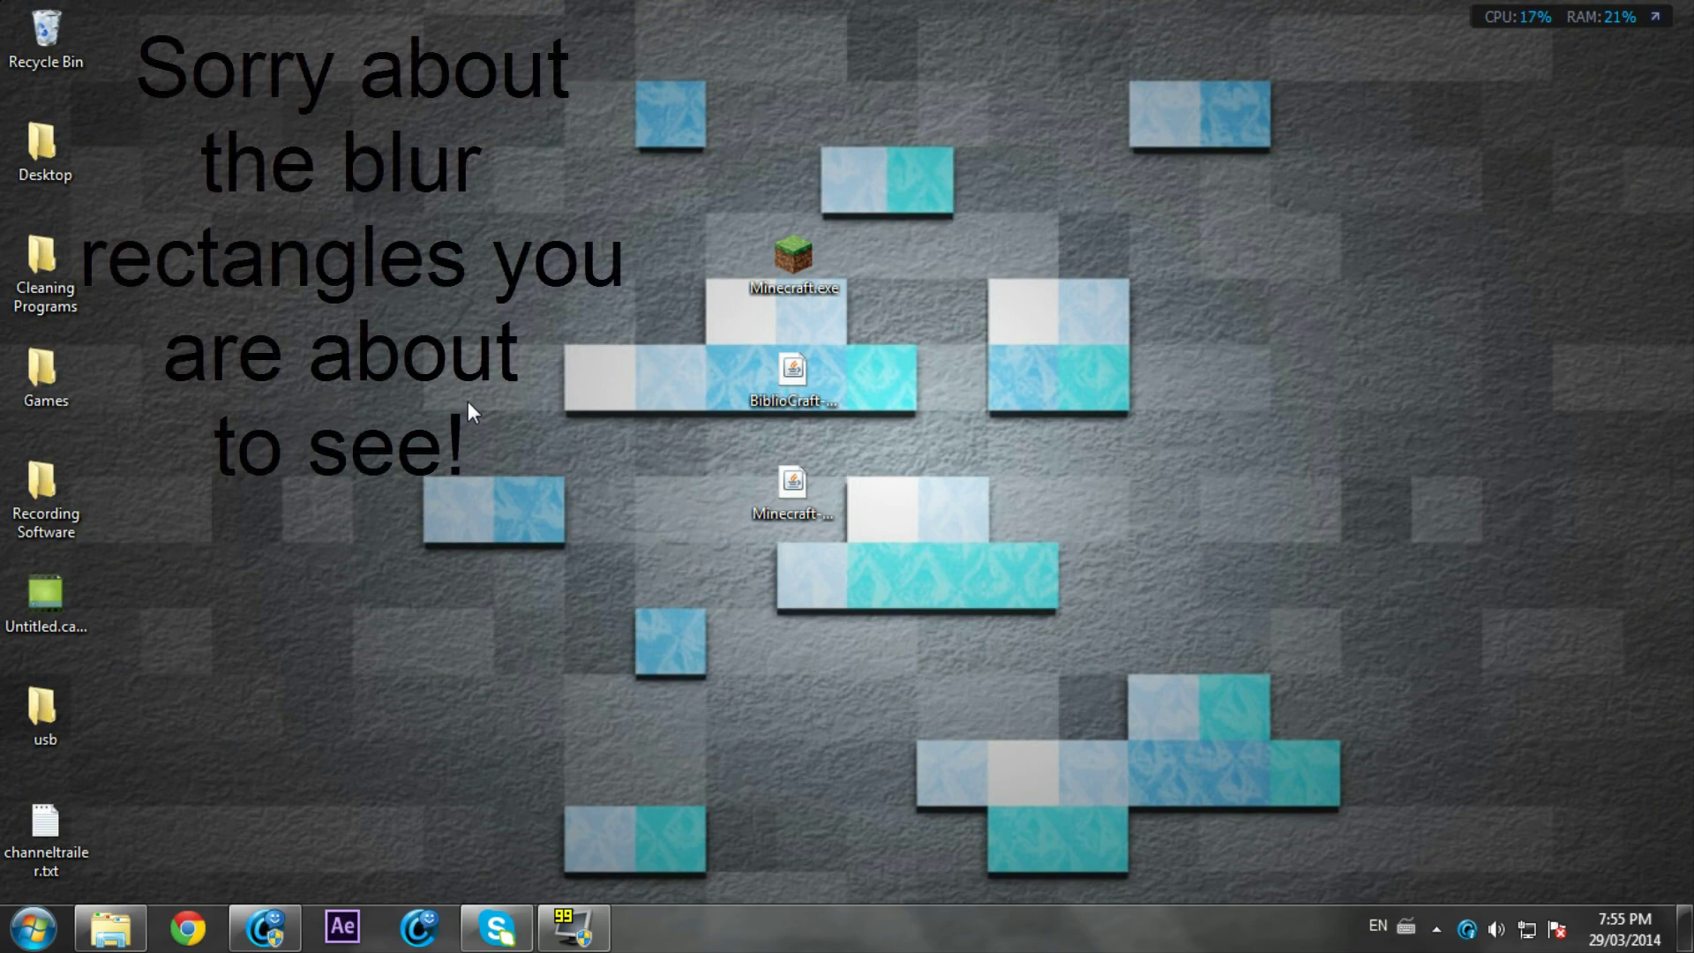
Open the versions folder inside .minecraft by running %appdata%
key(super+r)
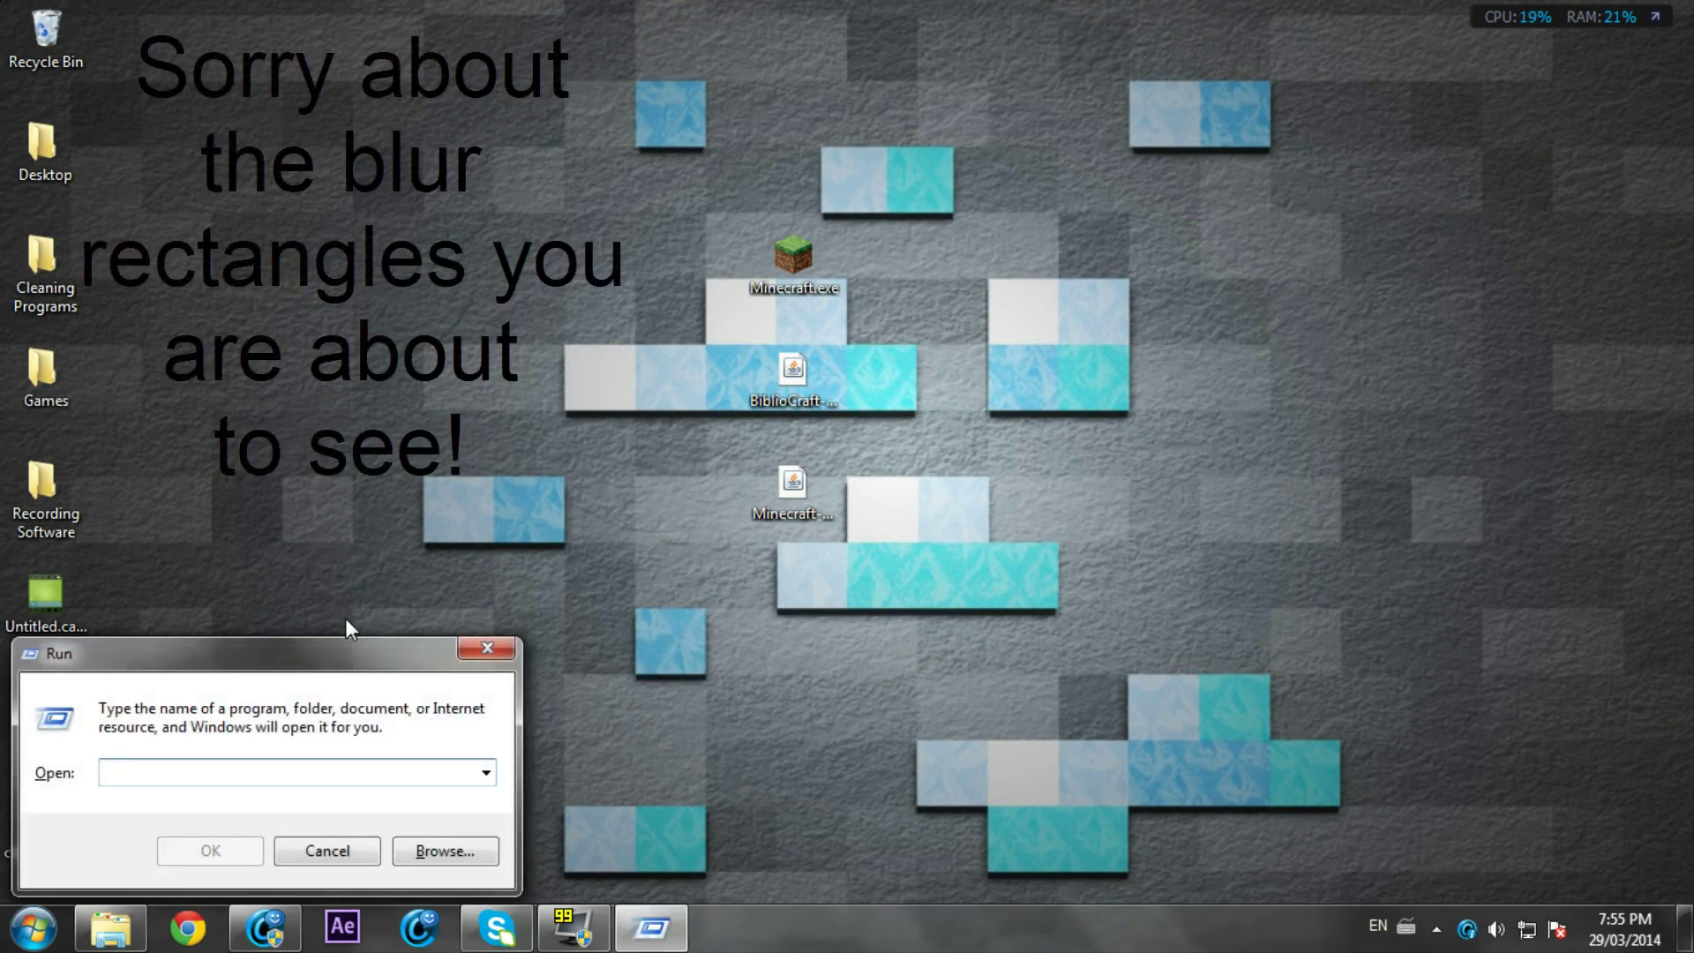
text(%appdata%)
key(Return)
double_click(917, 309)
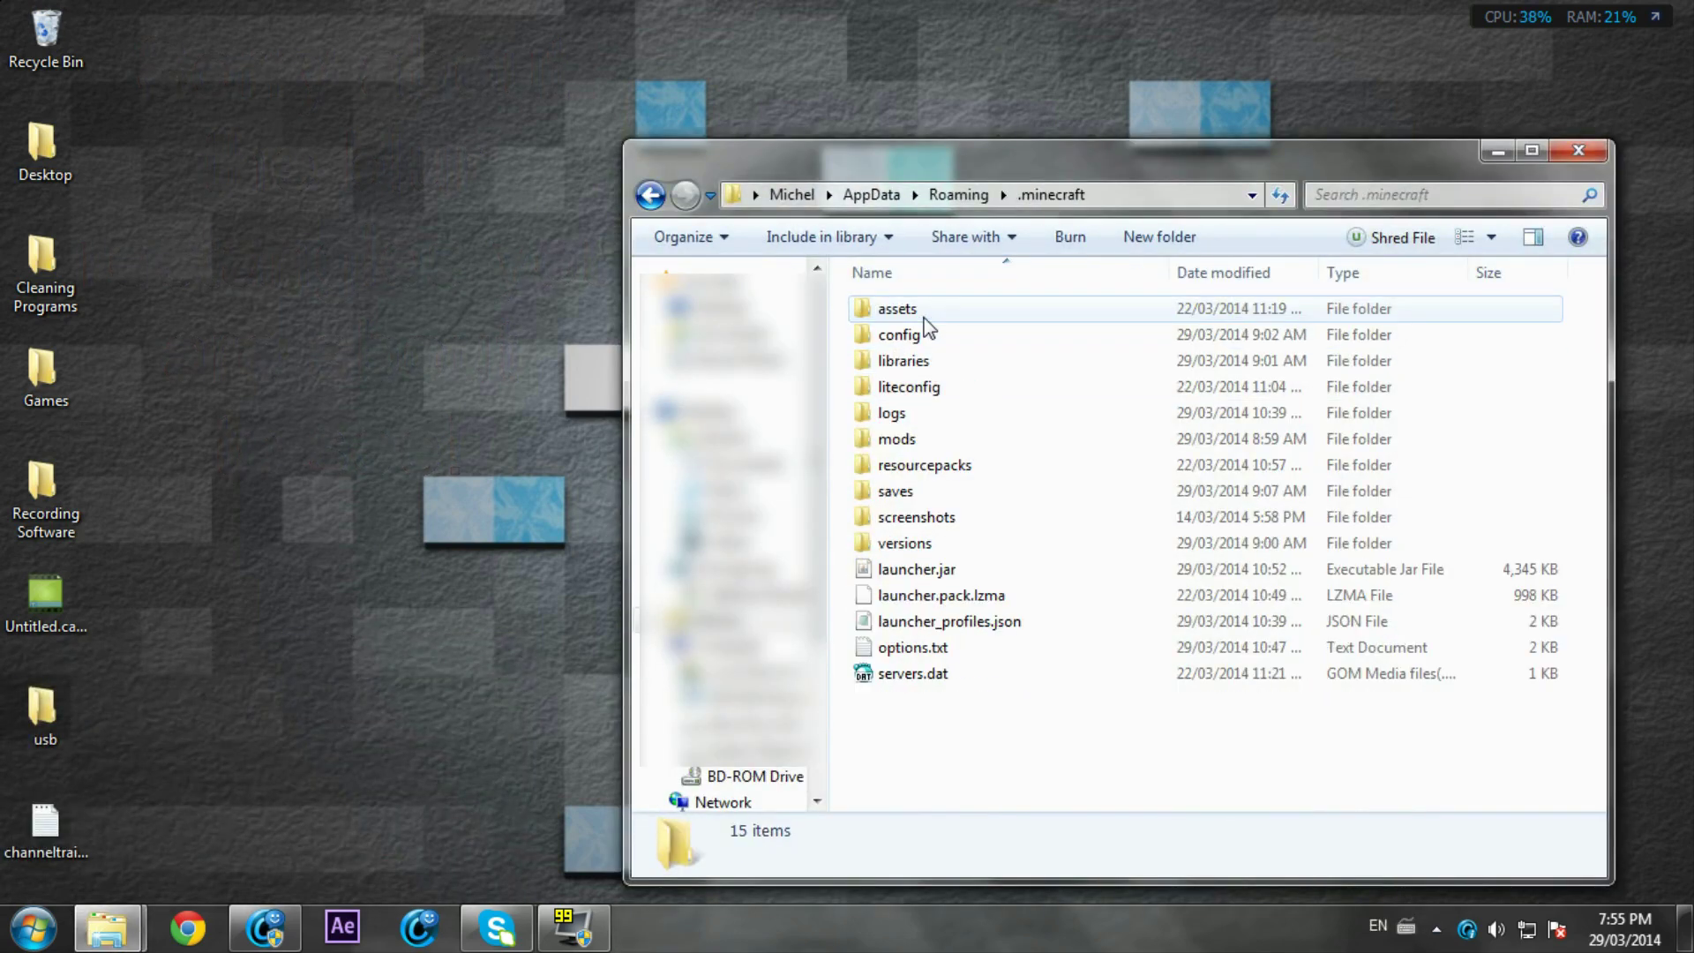
click(908, 491)
double_click(907, 544)
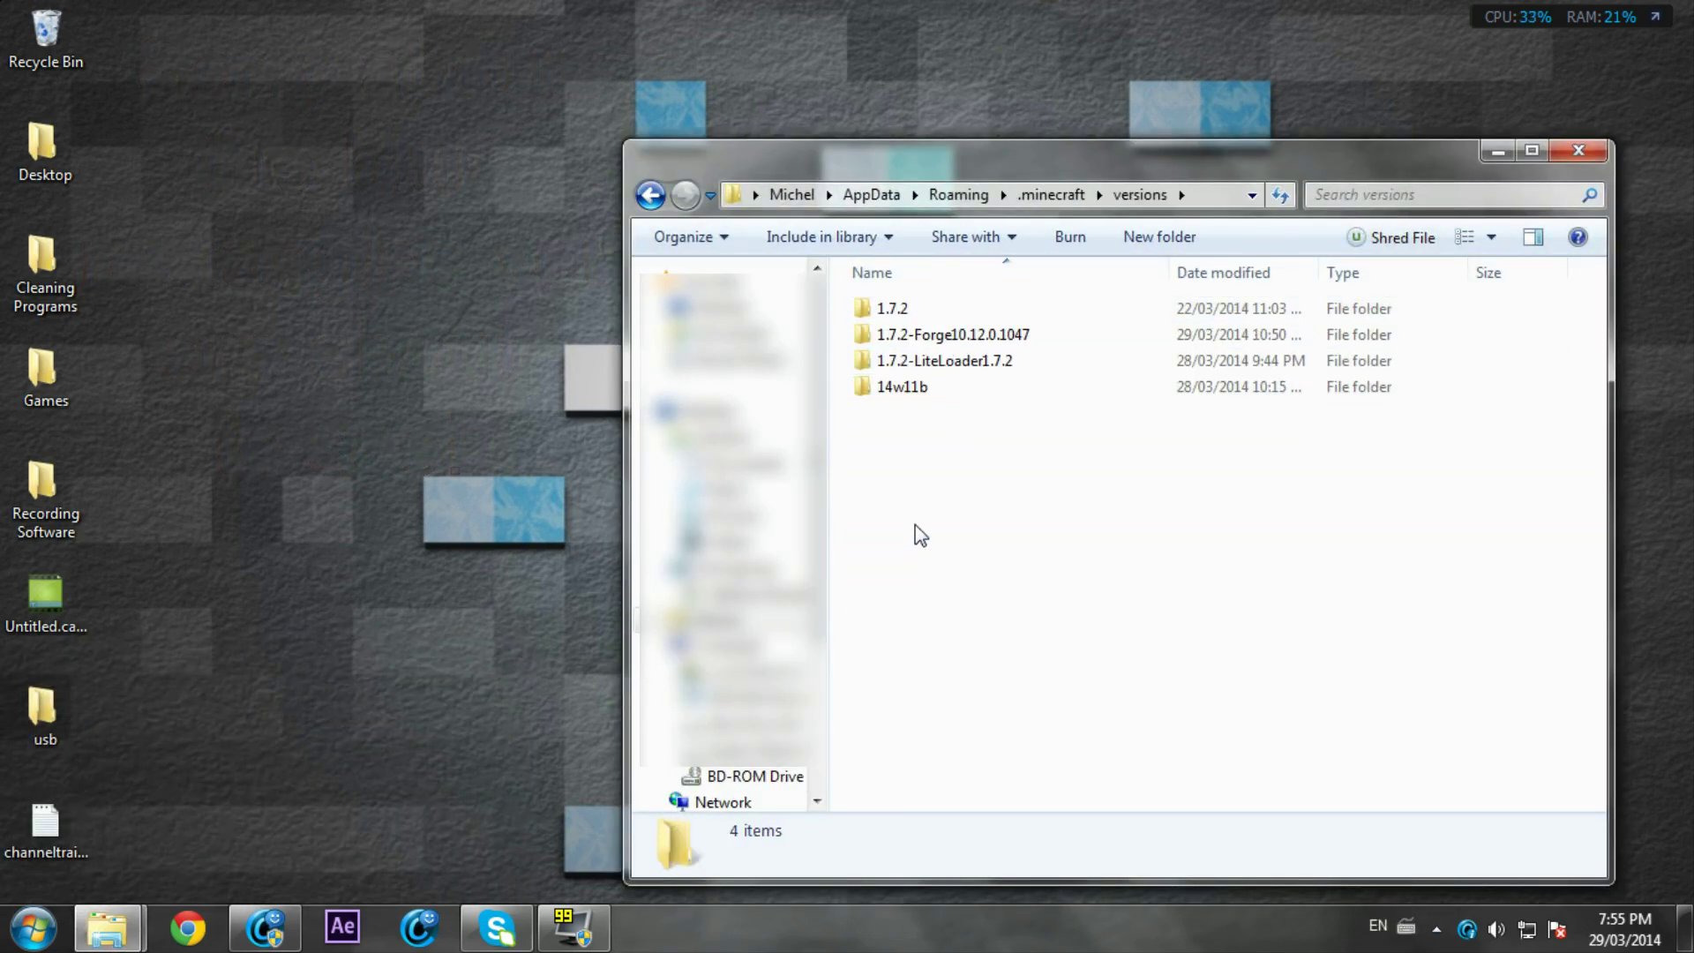
Delete the 1.7.2-Forge10.12.0.1047 folder from the versions folder and close the Explorer window
key(Up)
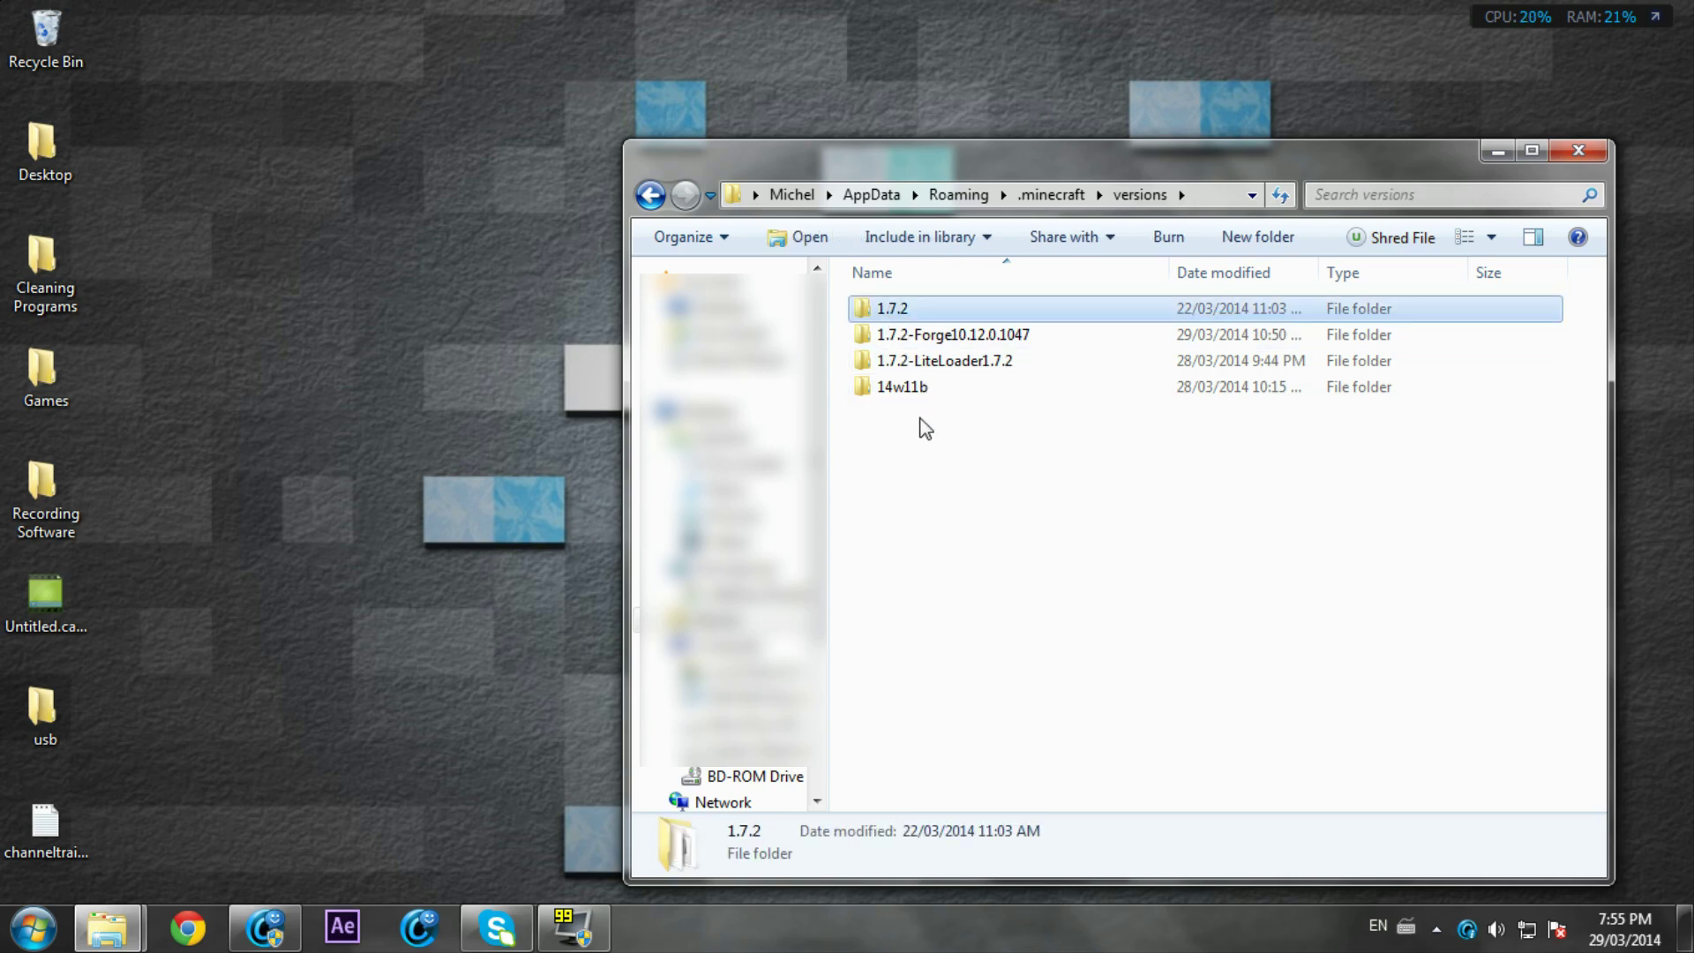
click(968, 334)
key(Delete)
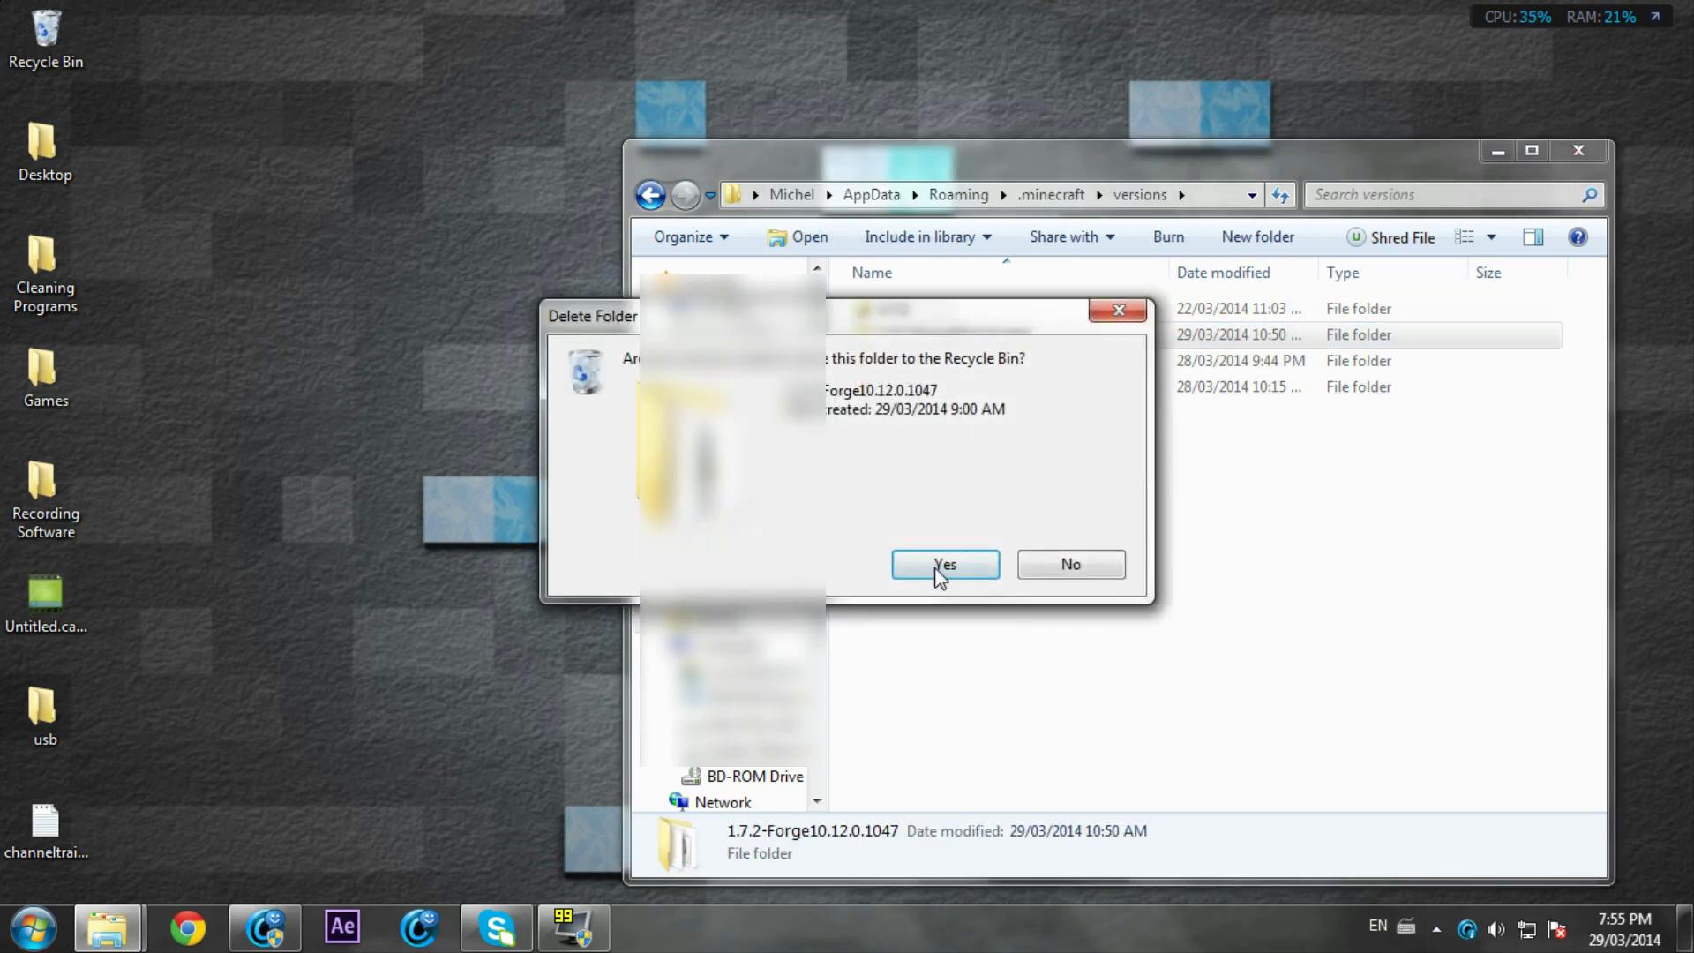
click(938, 562)
click(1578, 150)
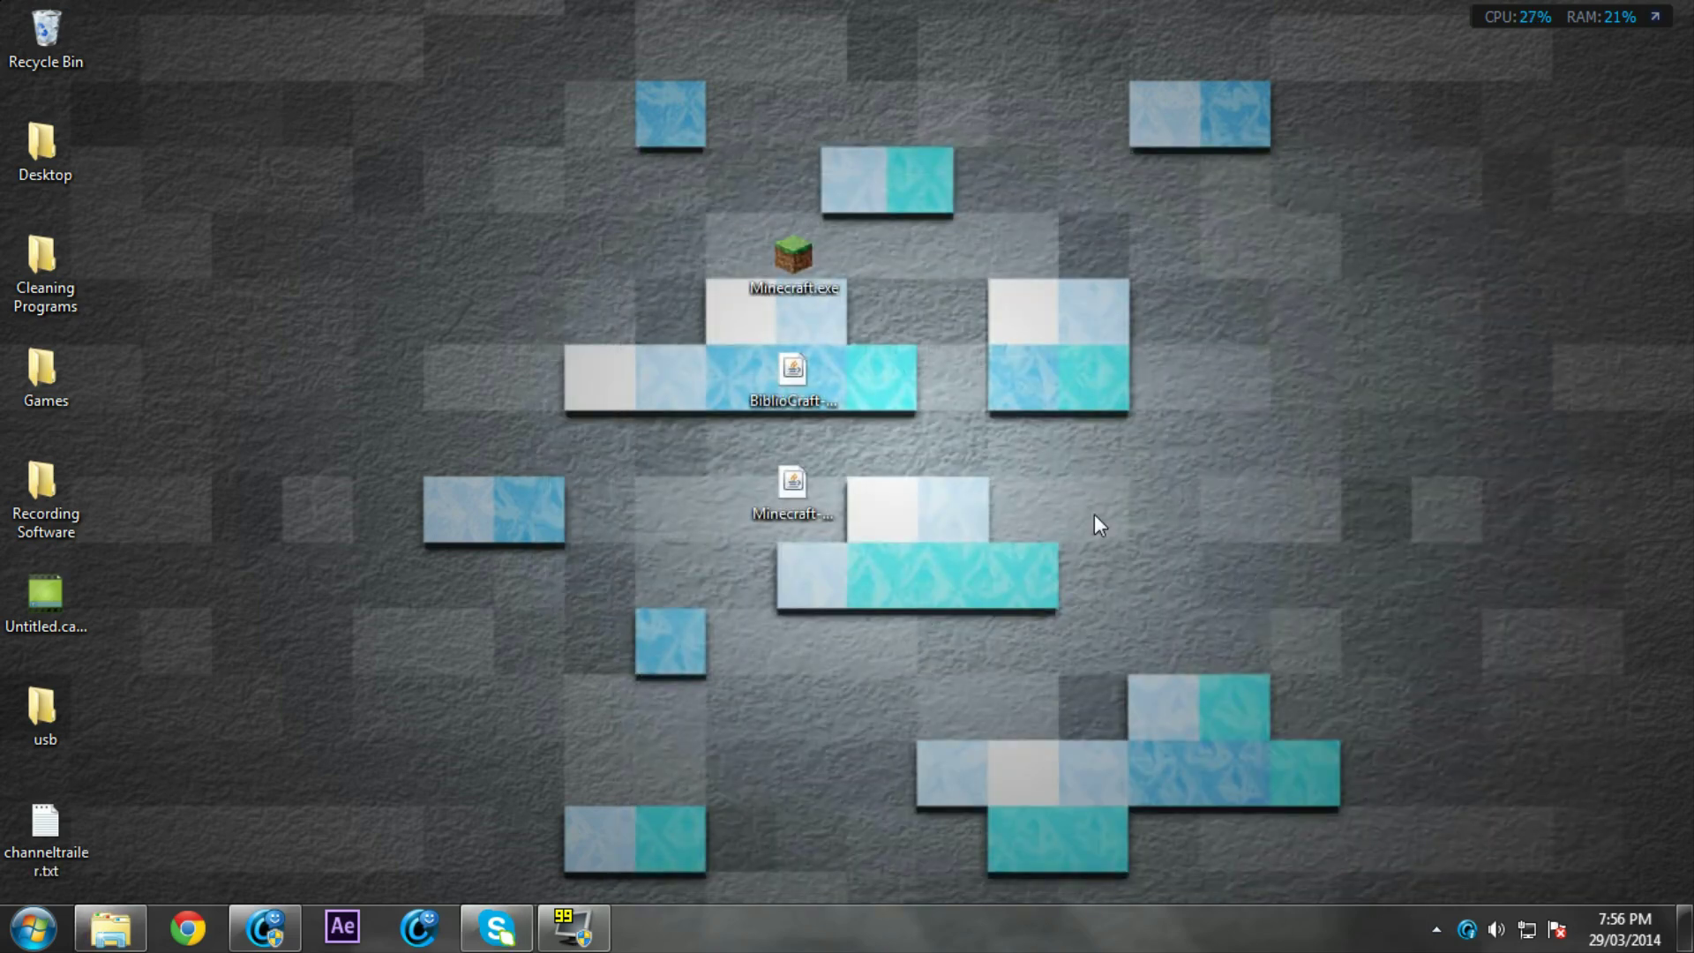
Run the Minecraft Forge installer from the desktop with the Install client option and dismiss the completion dialog
double_click(810, 517)
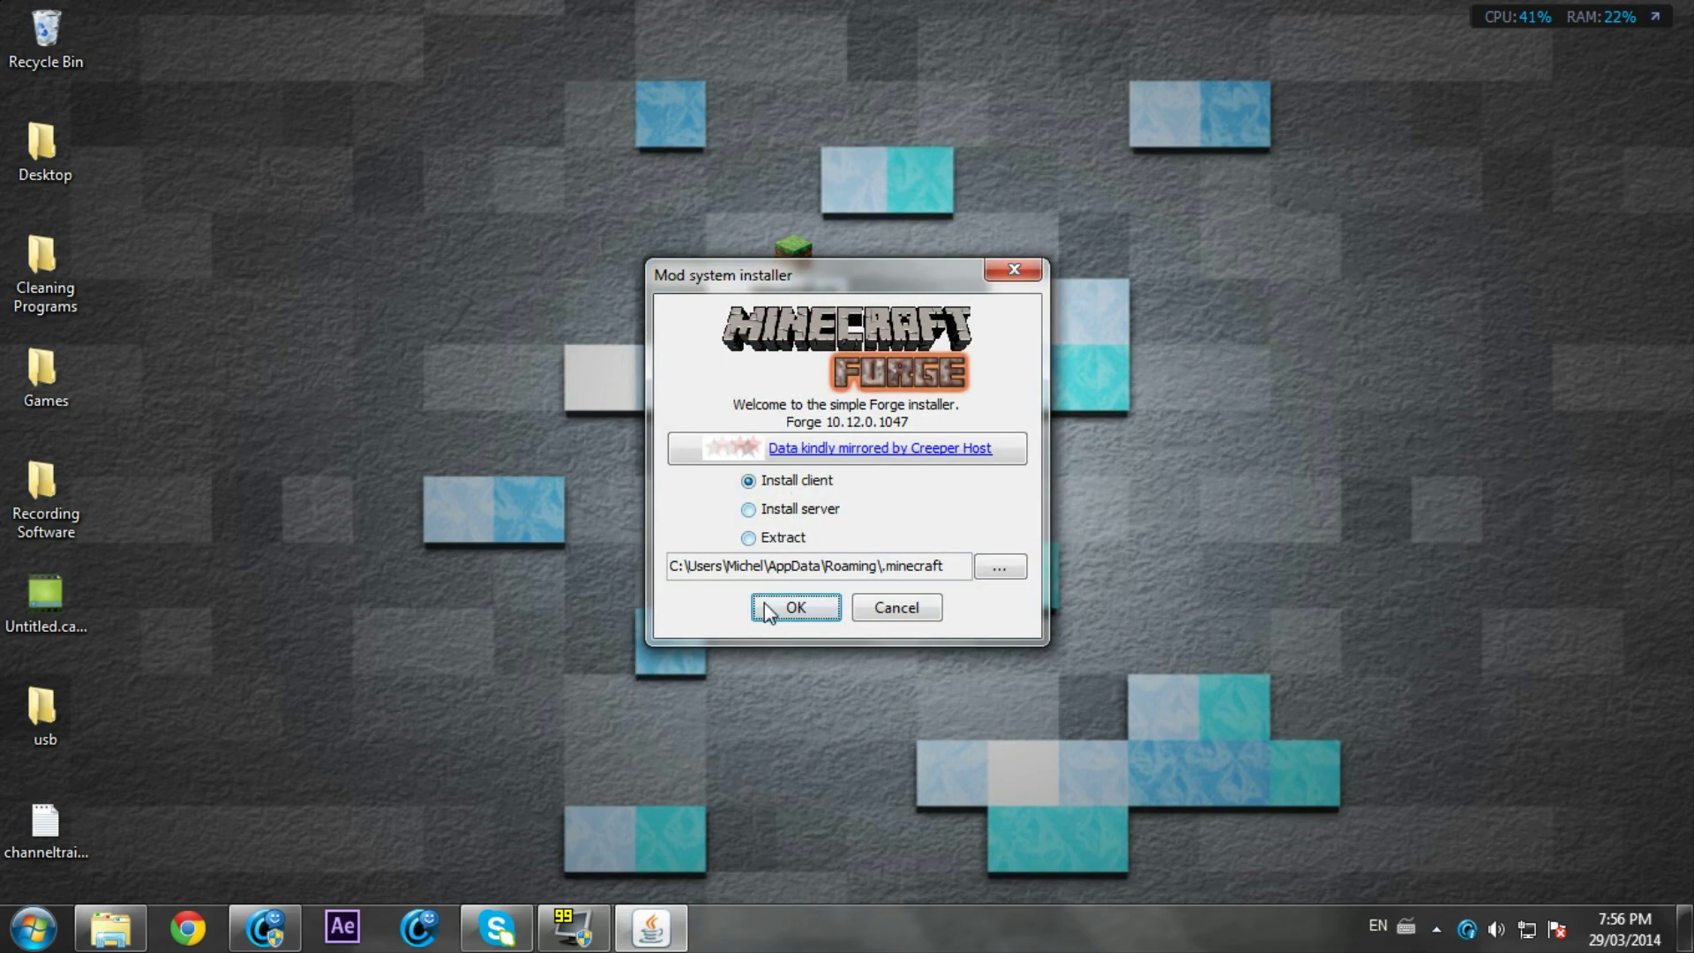
click(768, 609)
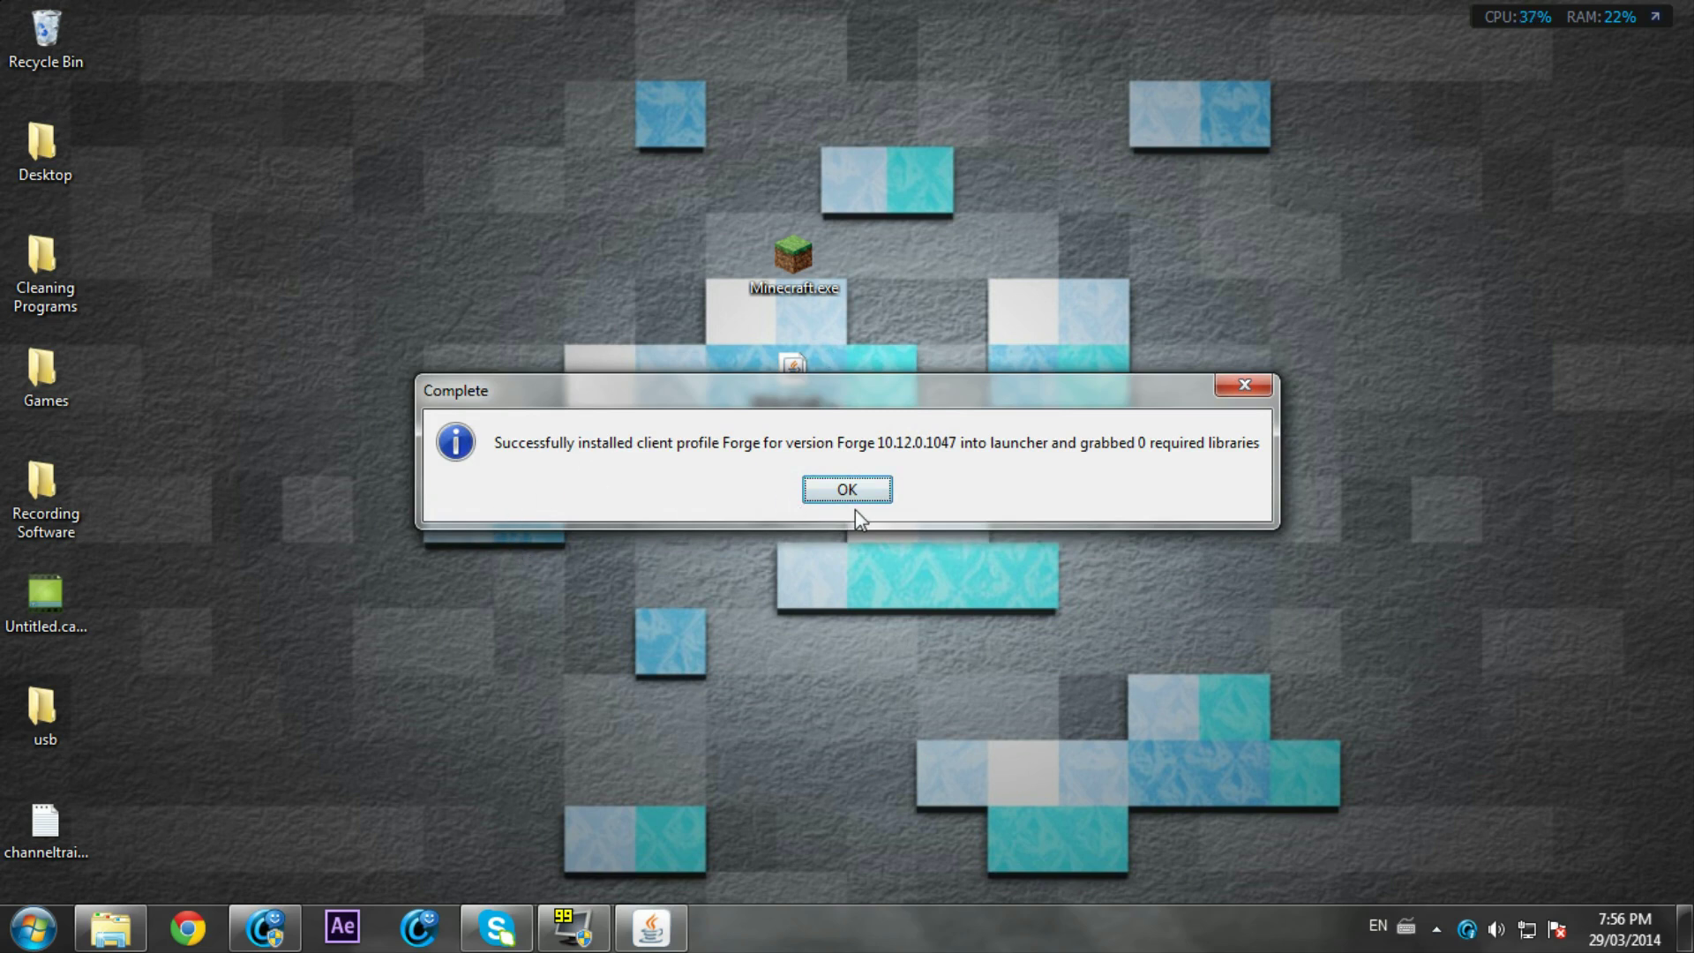
click(852, 491)
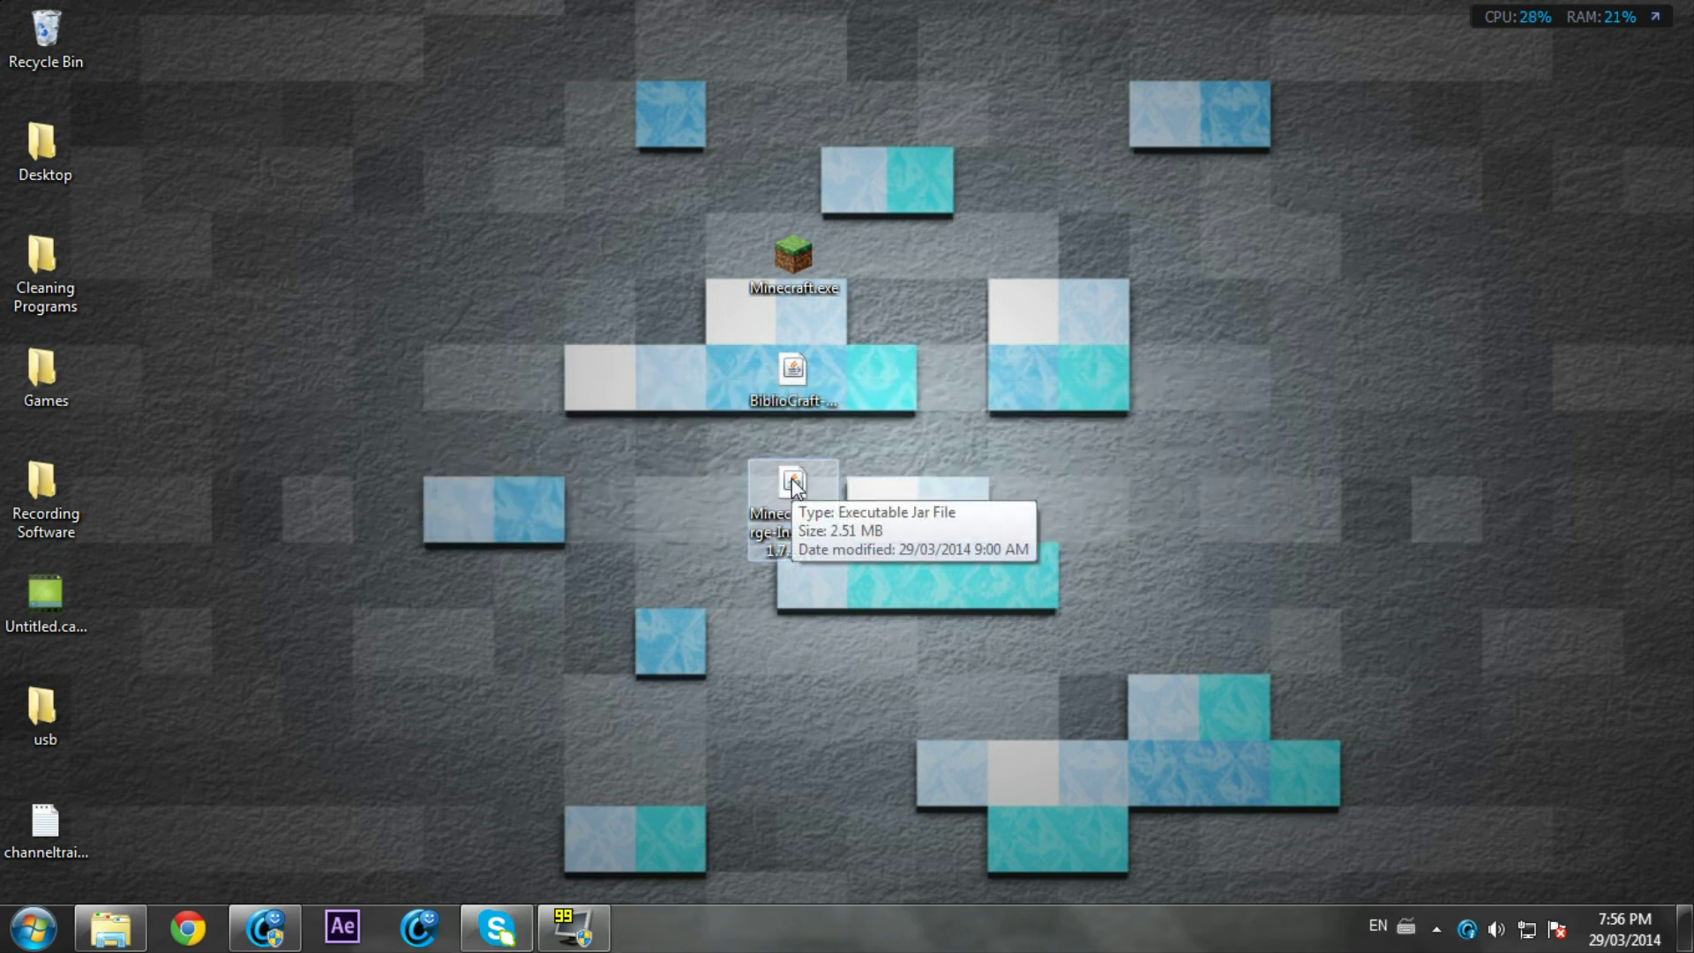
Run %appdata% again and open the mods folder inside .minecraft
key(super+r)
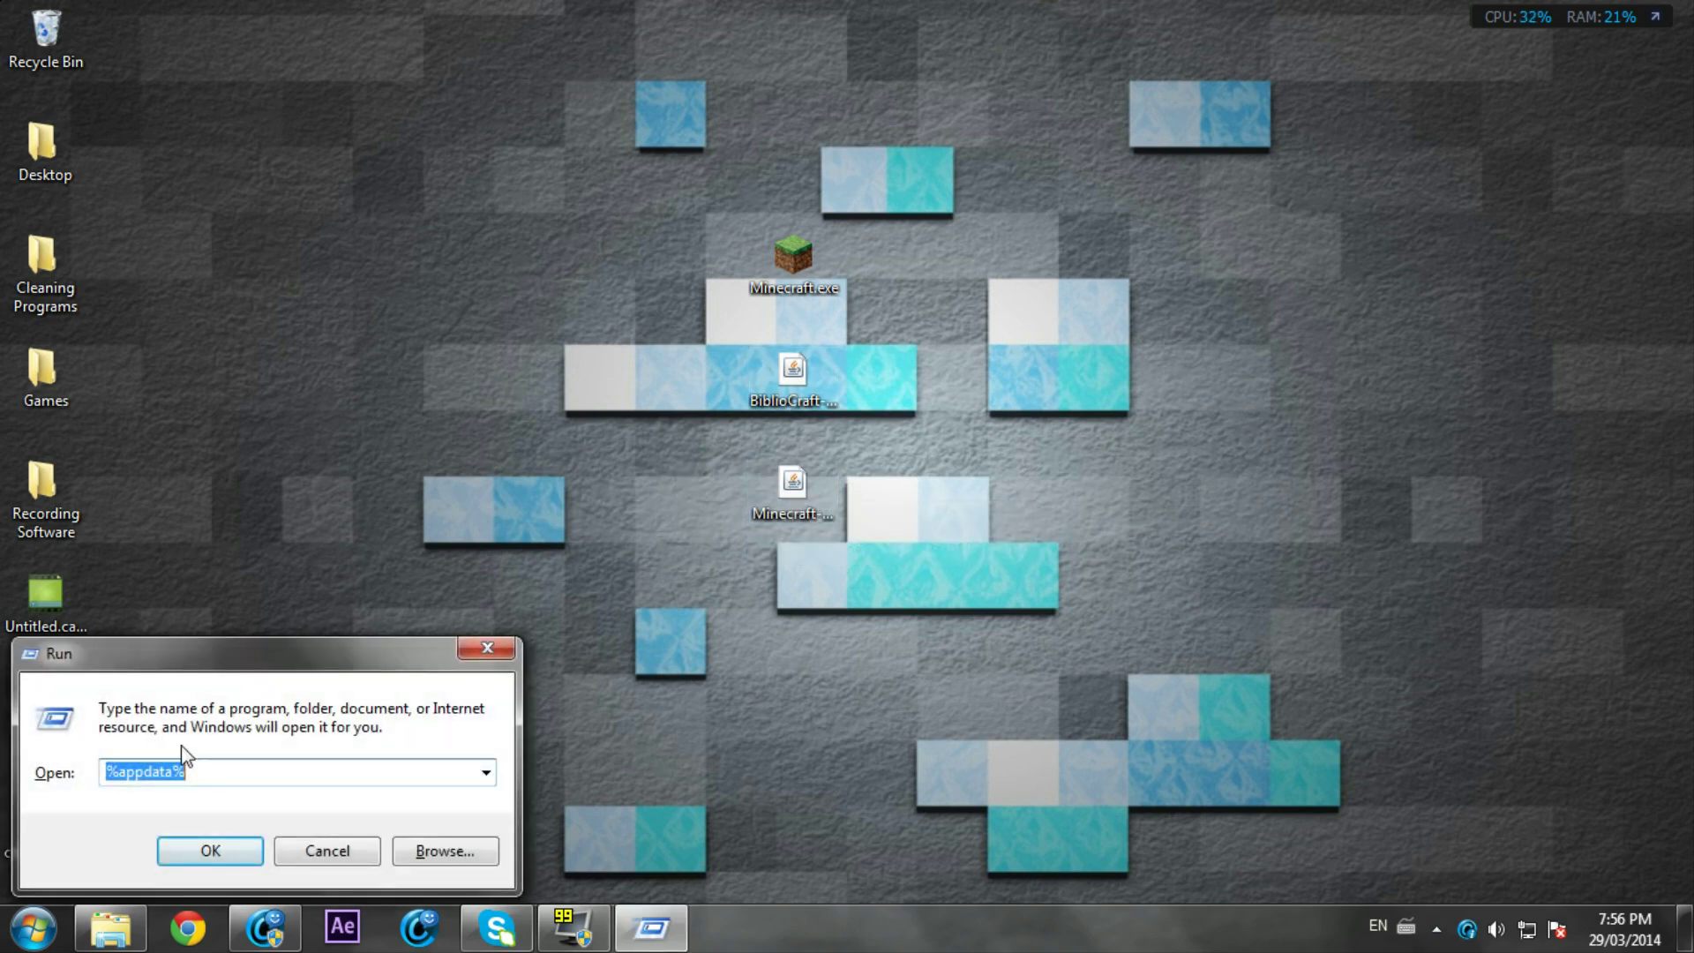
click(185, 770)
click(202, 851)
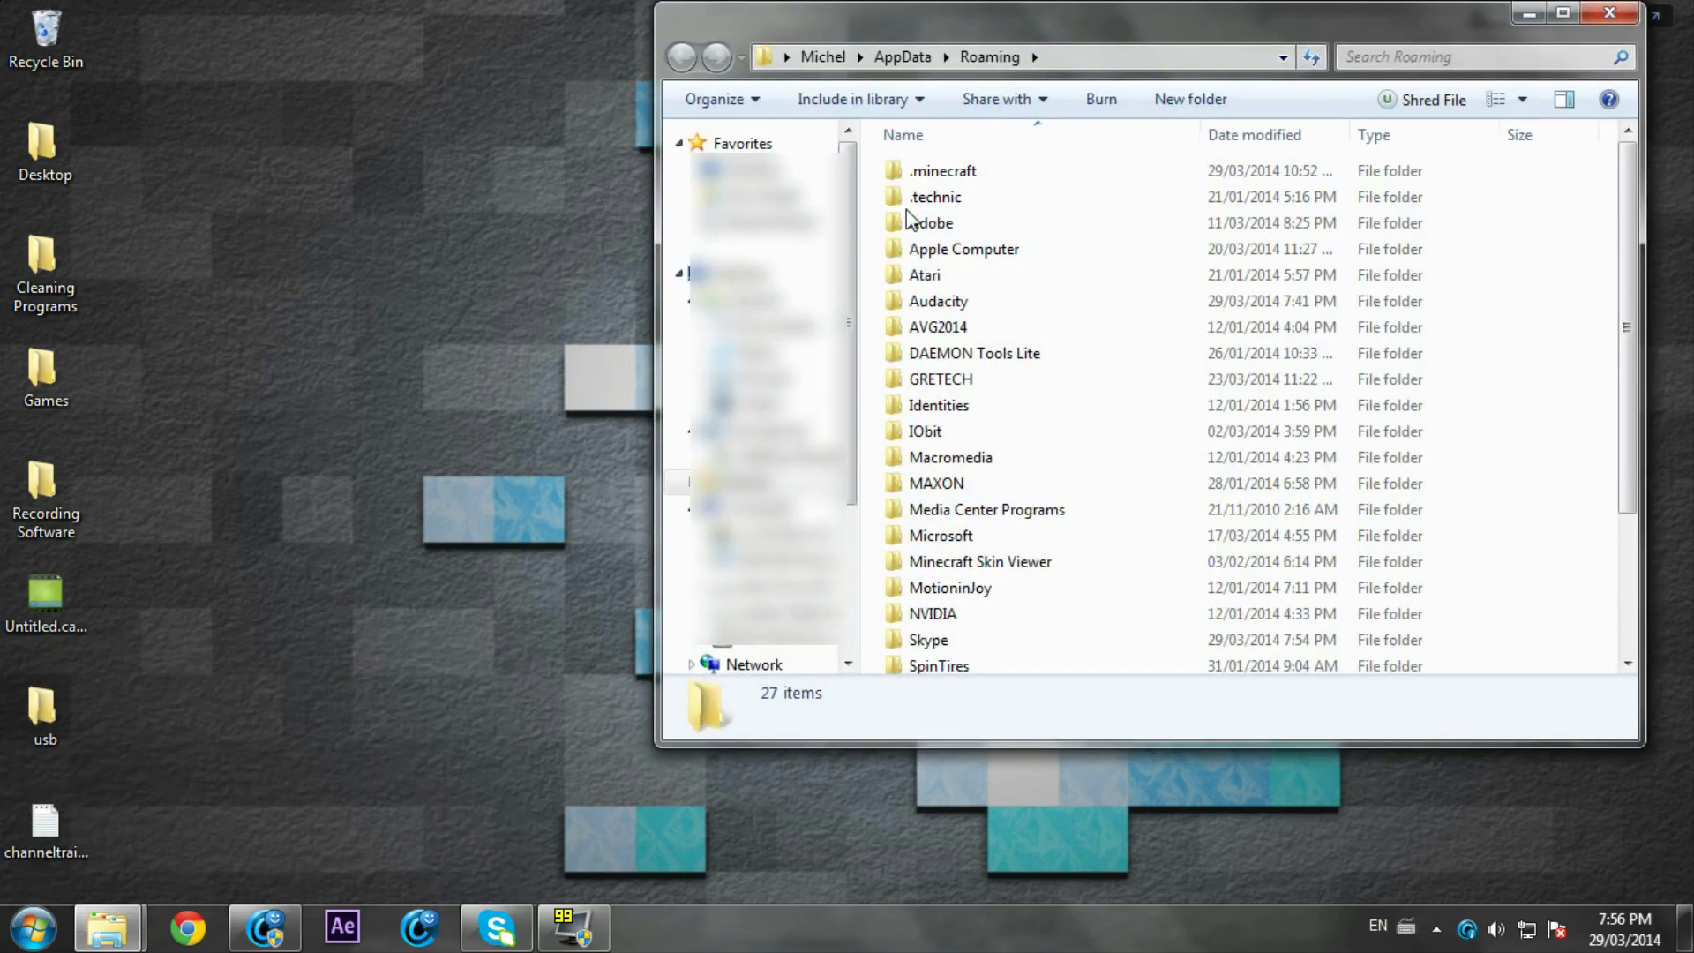
double_click(942, 172)
drag(791, 44, 576, 89)
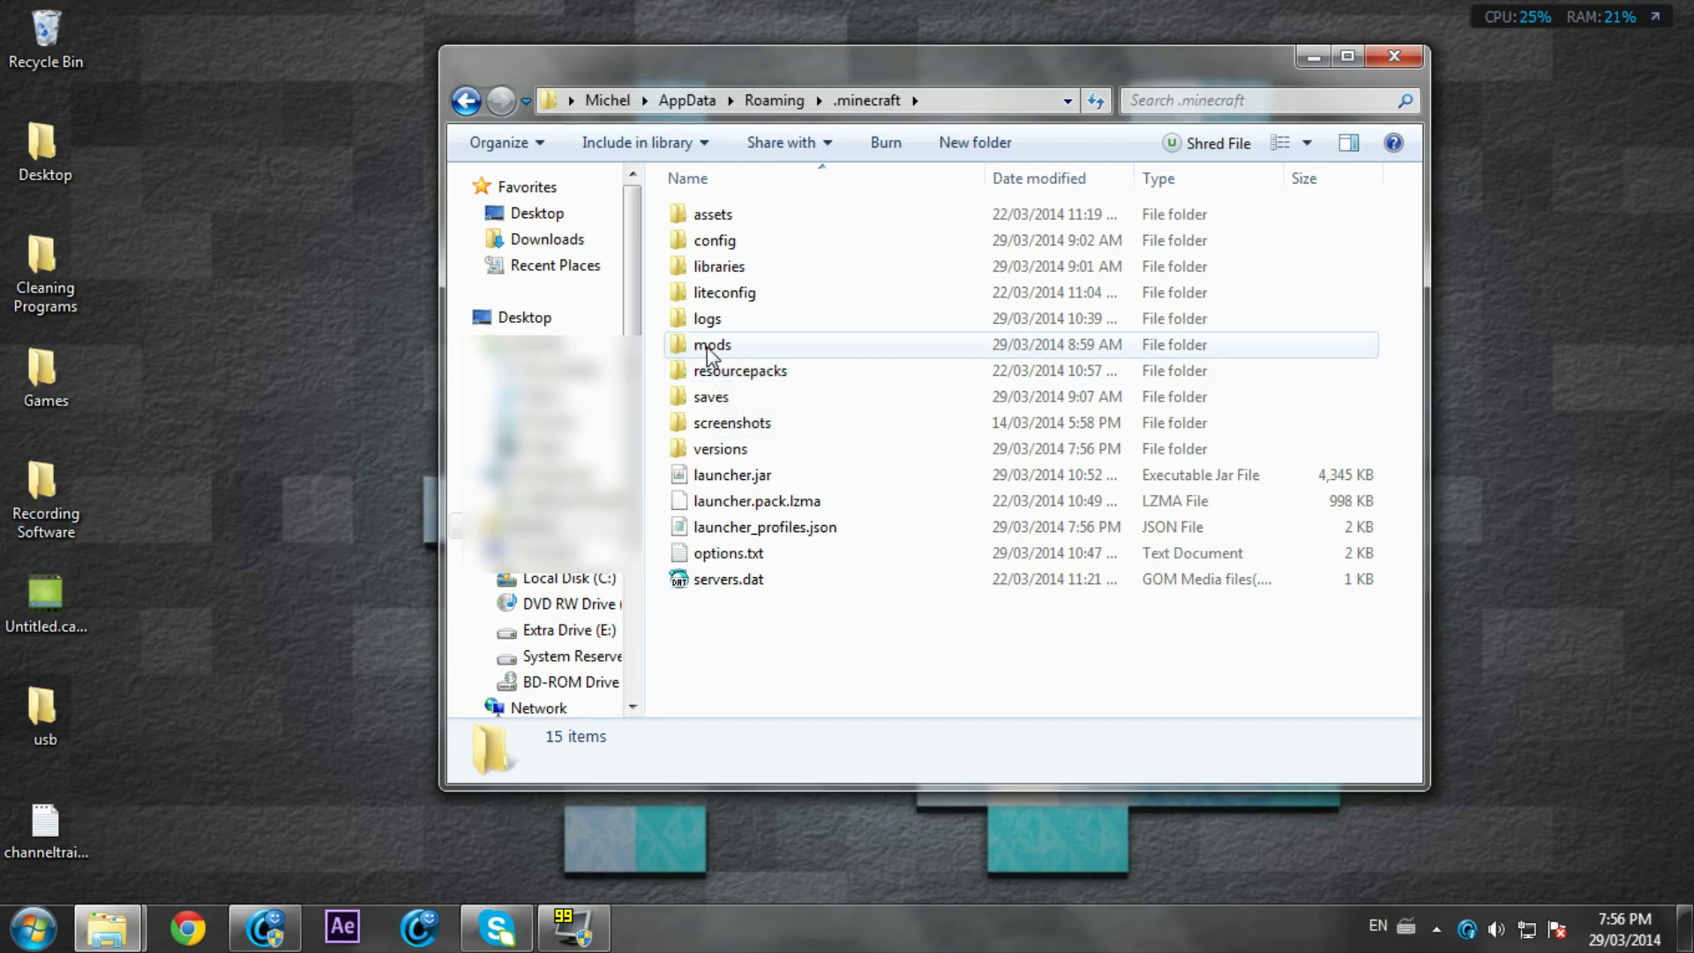
double_click(828, 351)
Delete the existing BiblioCraft-Mod-1.7.2.jar from the mods folder
drag(834, 362, 672, 199)
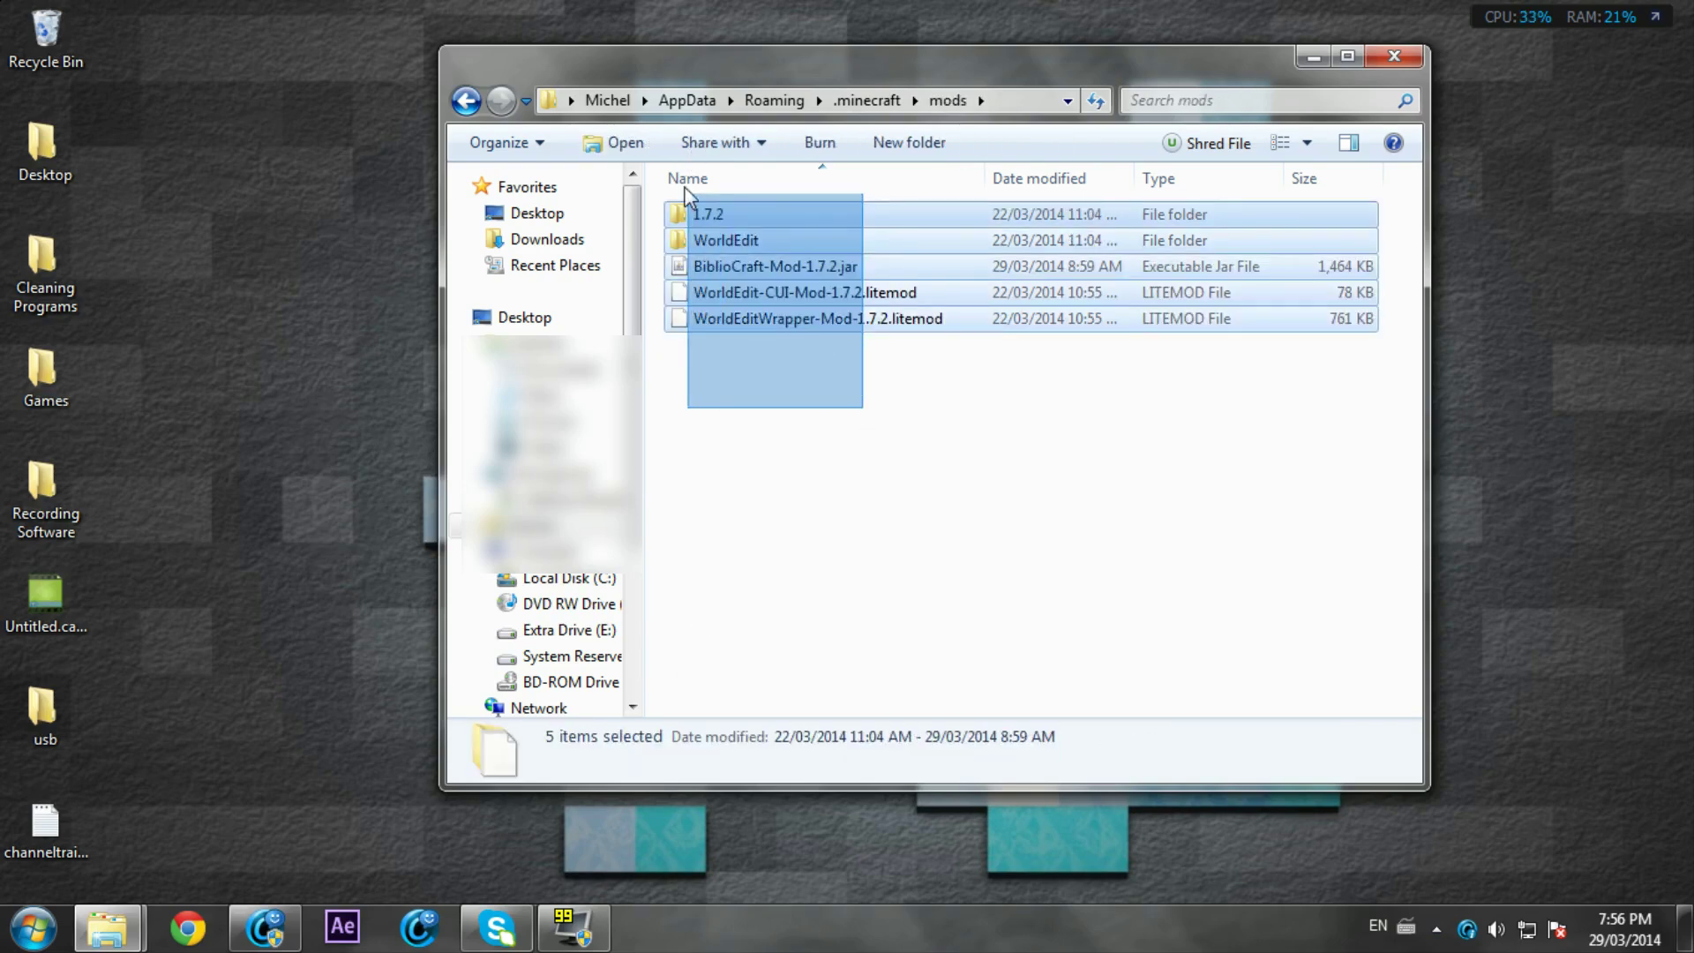
click(752, 346)
click(757, 274)
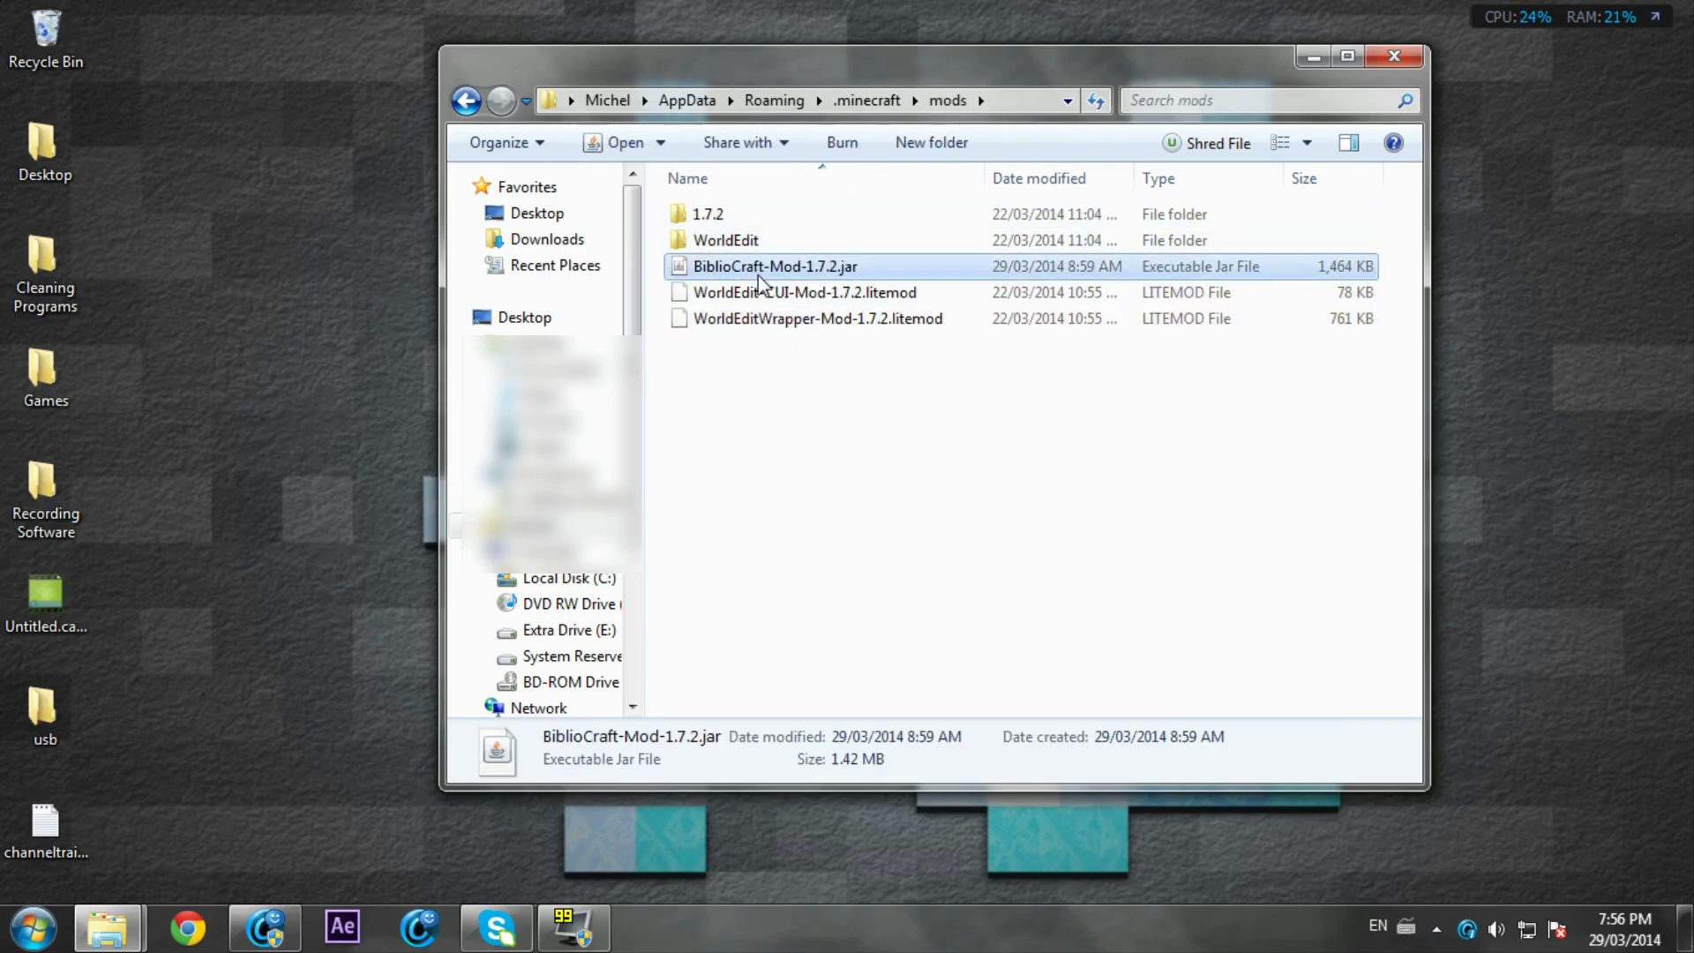
key(Delete)
key(Return)
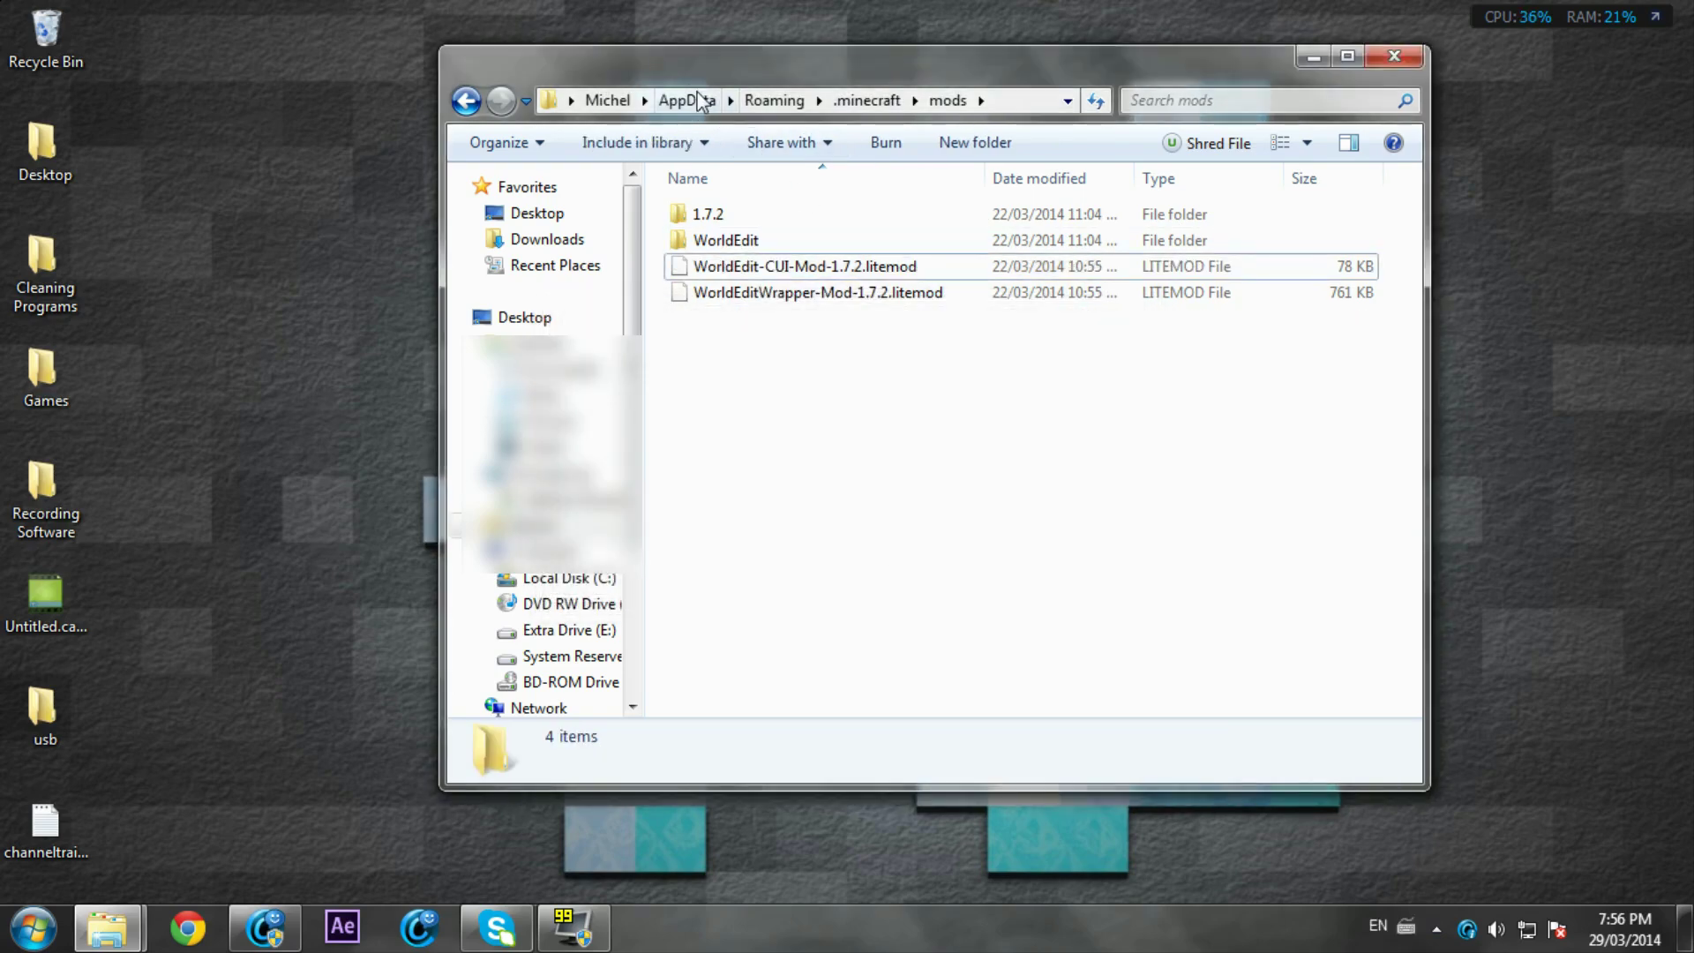
Delete the 1.7.2 and WorldEdit folders and both WorldEdit litemod files from the mods folder
drag(684, 74, 727, 83)
drag(823, 334, 737, 172)
key(Delete)
key(Return)
Move the BiblioCraft-Mod-1.7.2.jar from the desktop into the mods folder and close the Explorer window
drag(686, 81, 1092, 169)
drag(785, 422, 1369, 473)
drag(1171, 169, 738, 82)
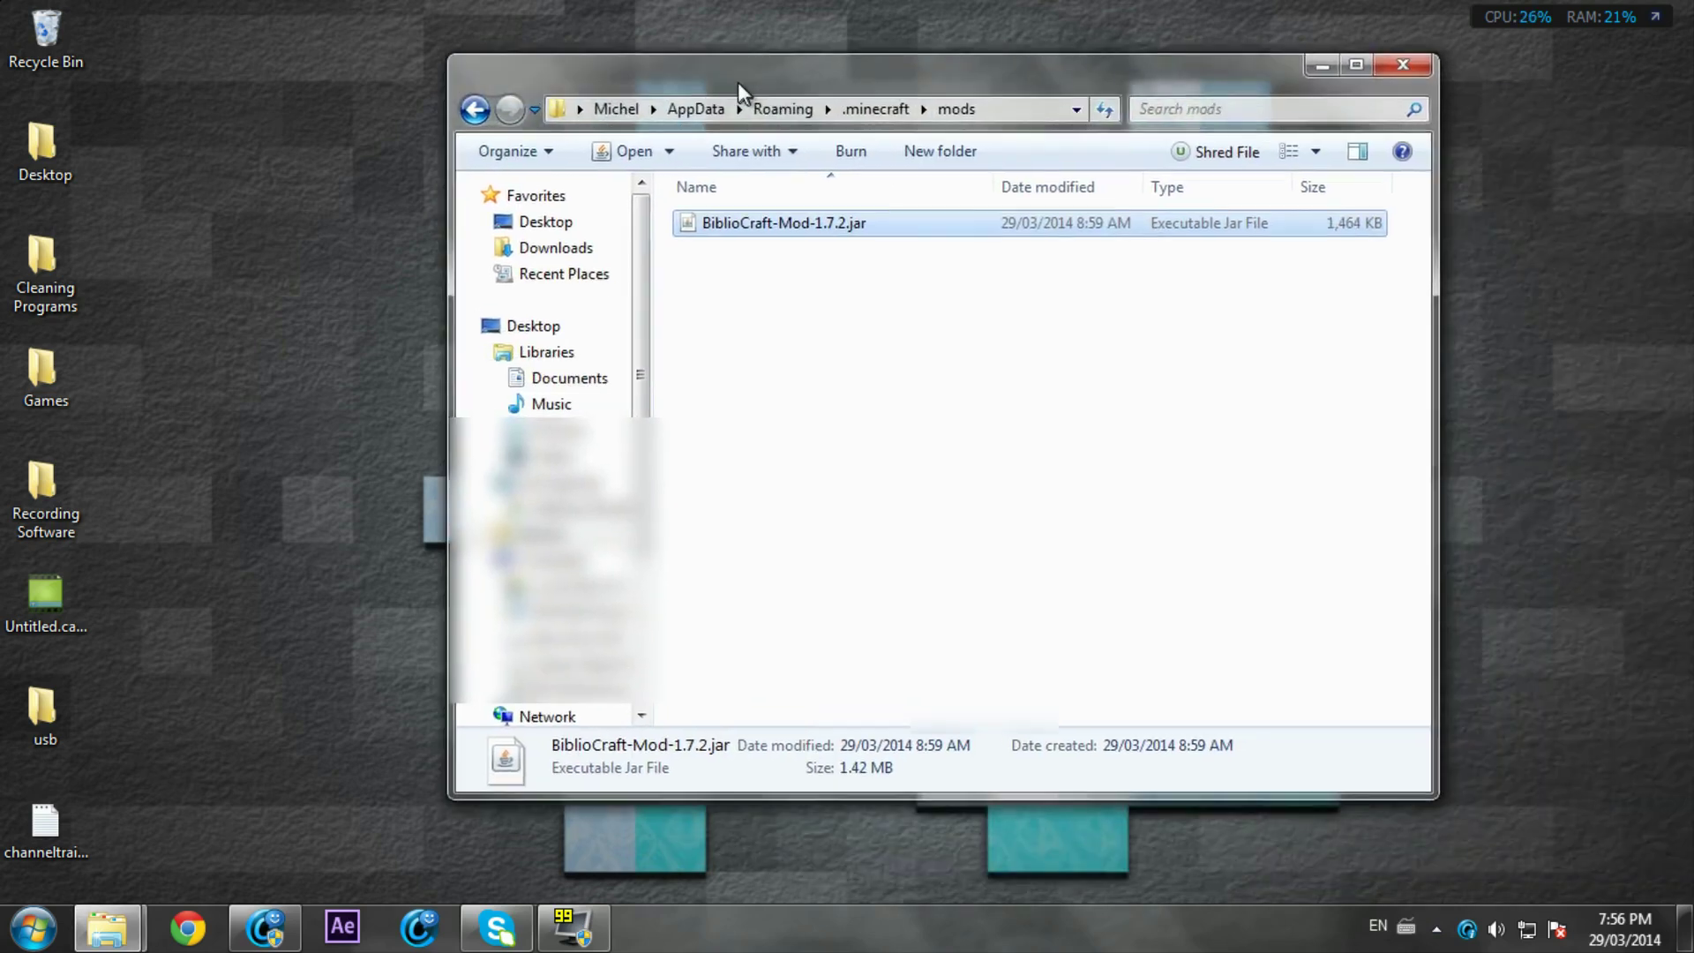
click(756, 282)
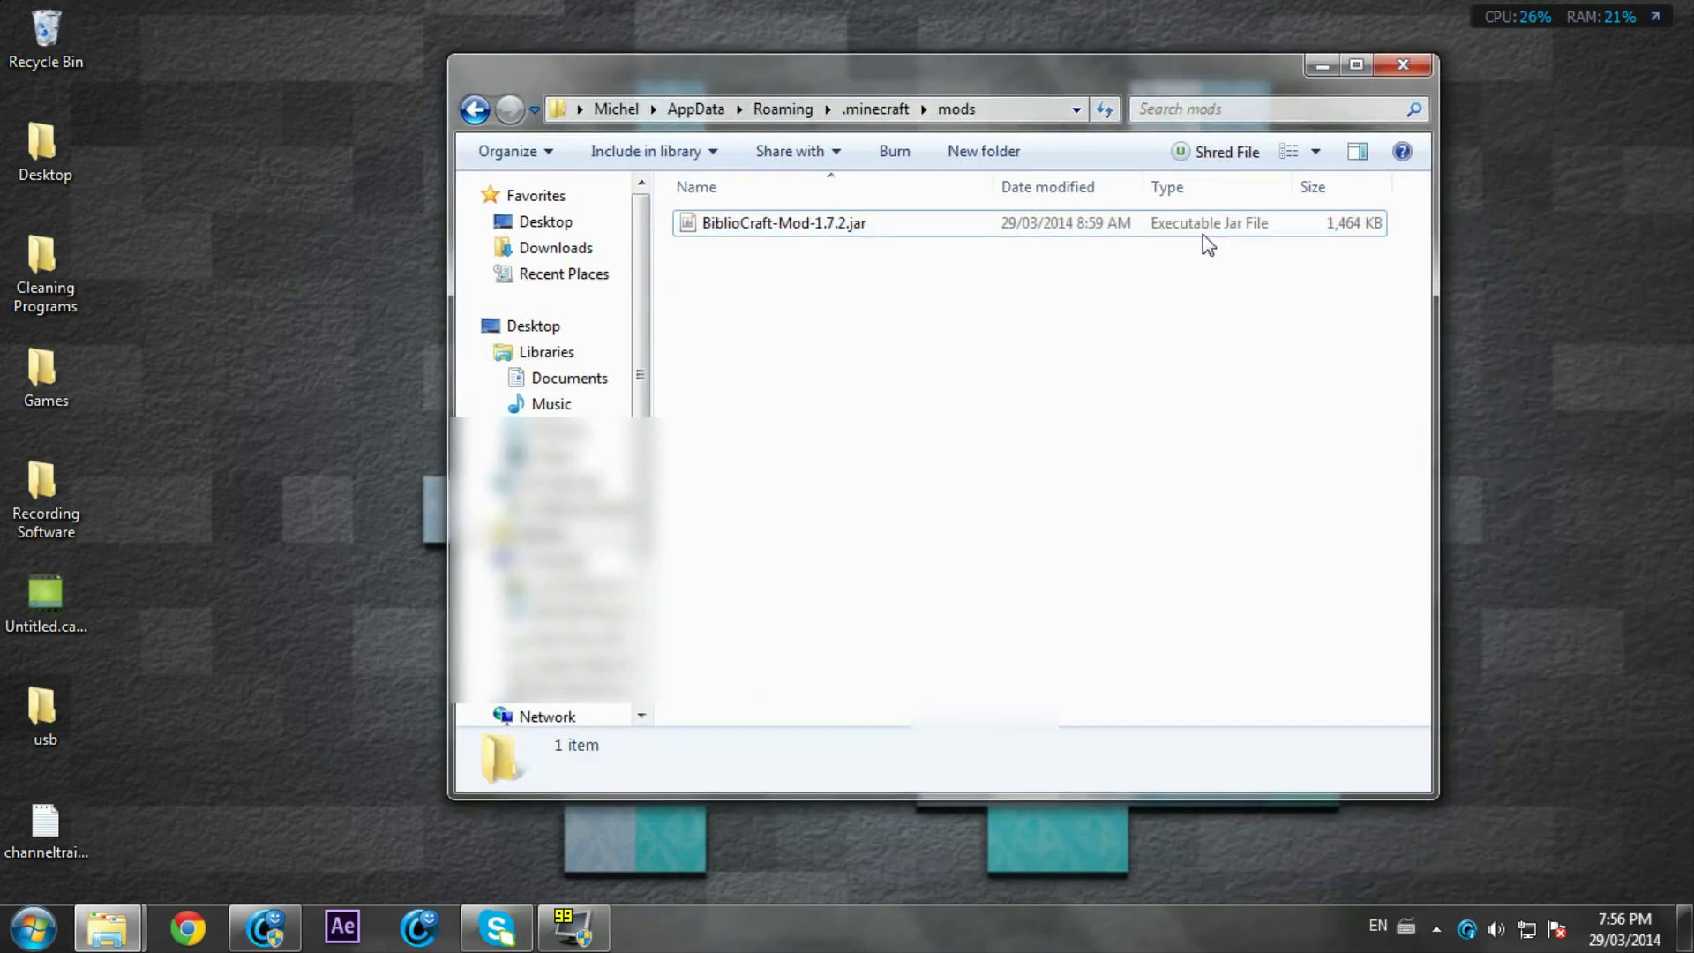
click(1412, 62)
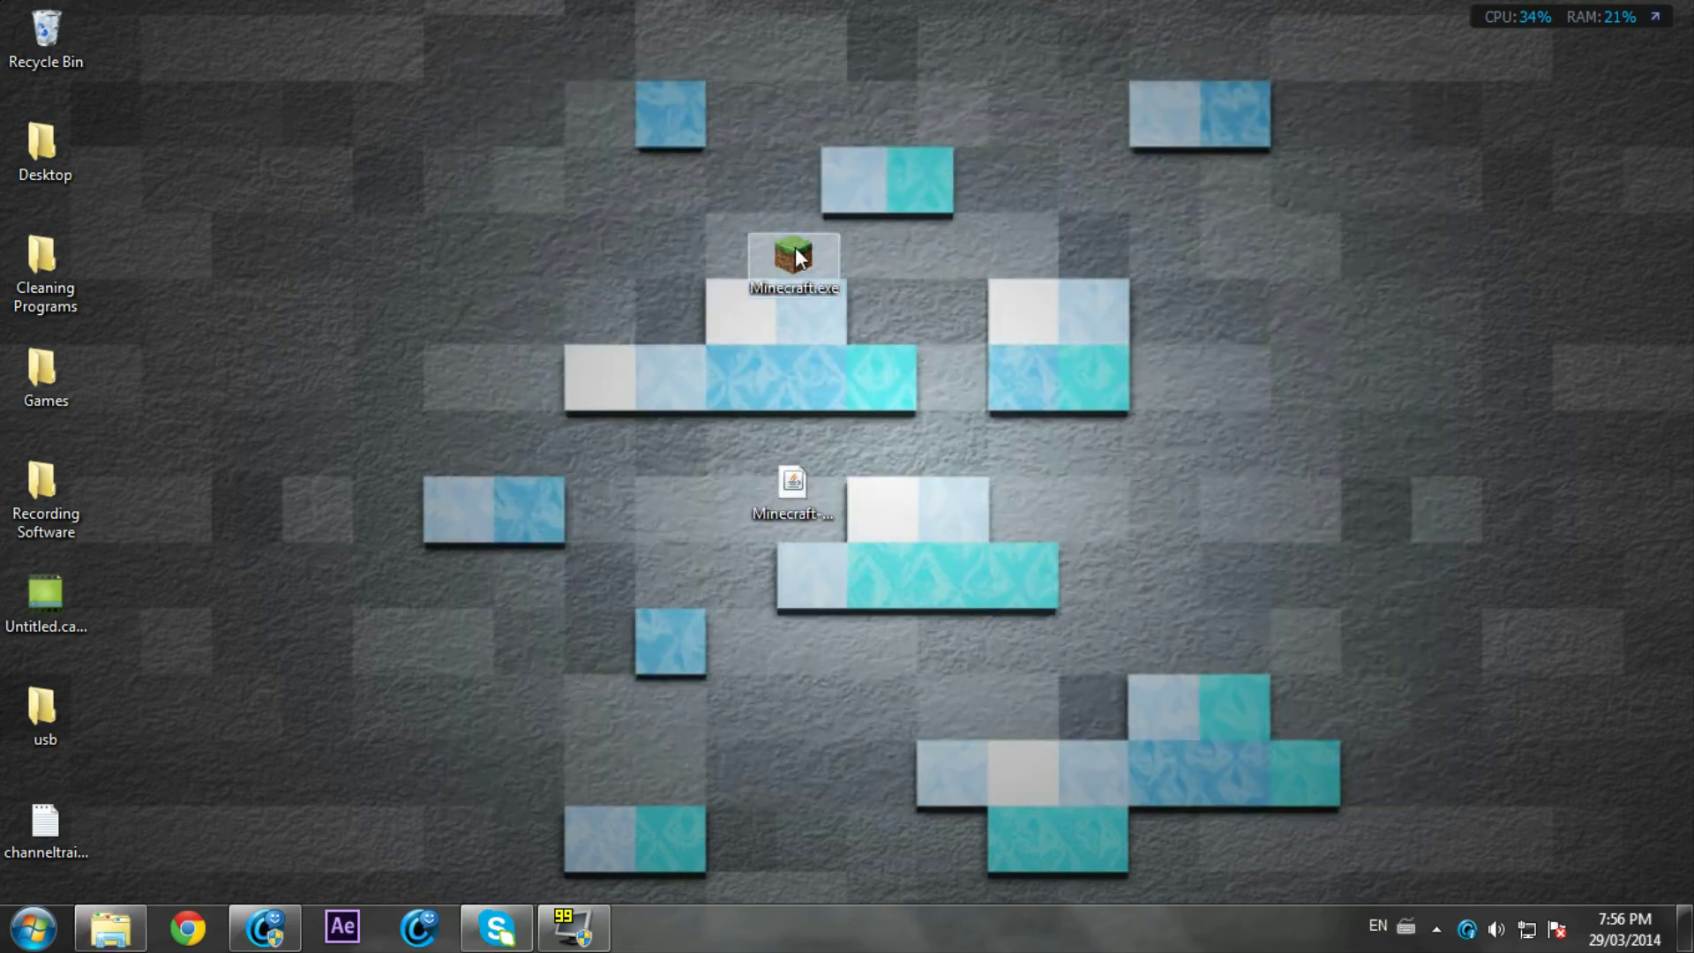
Open the Minecraft launcher from the desktop and continue with the existing user account
double_click(794, 256)
click(897, 485)
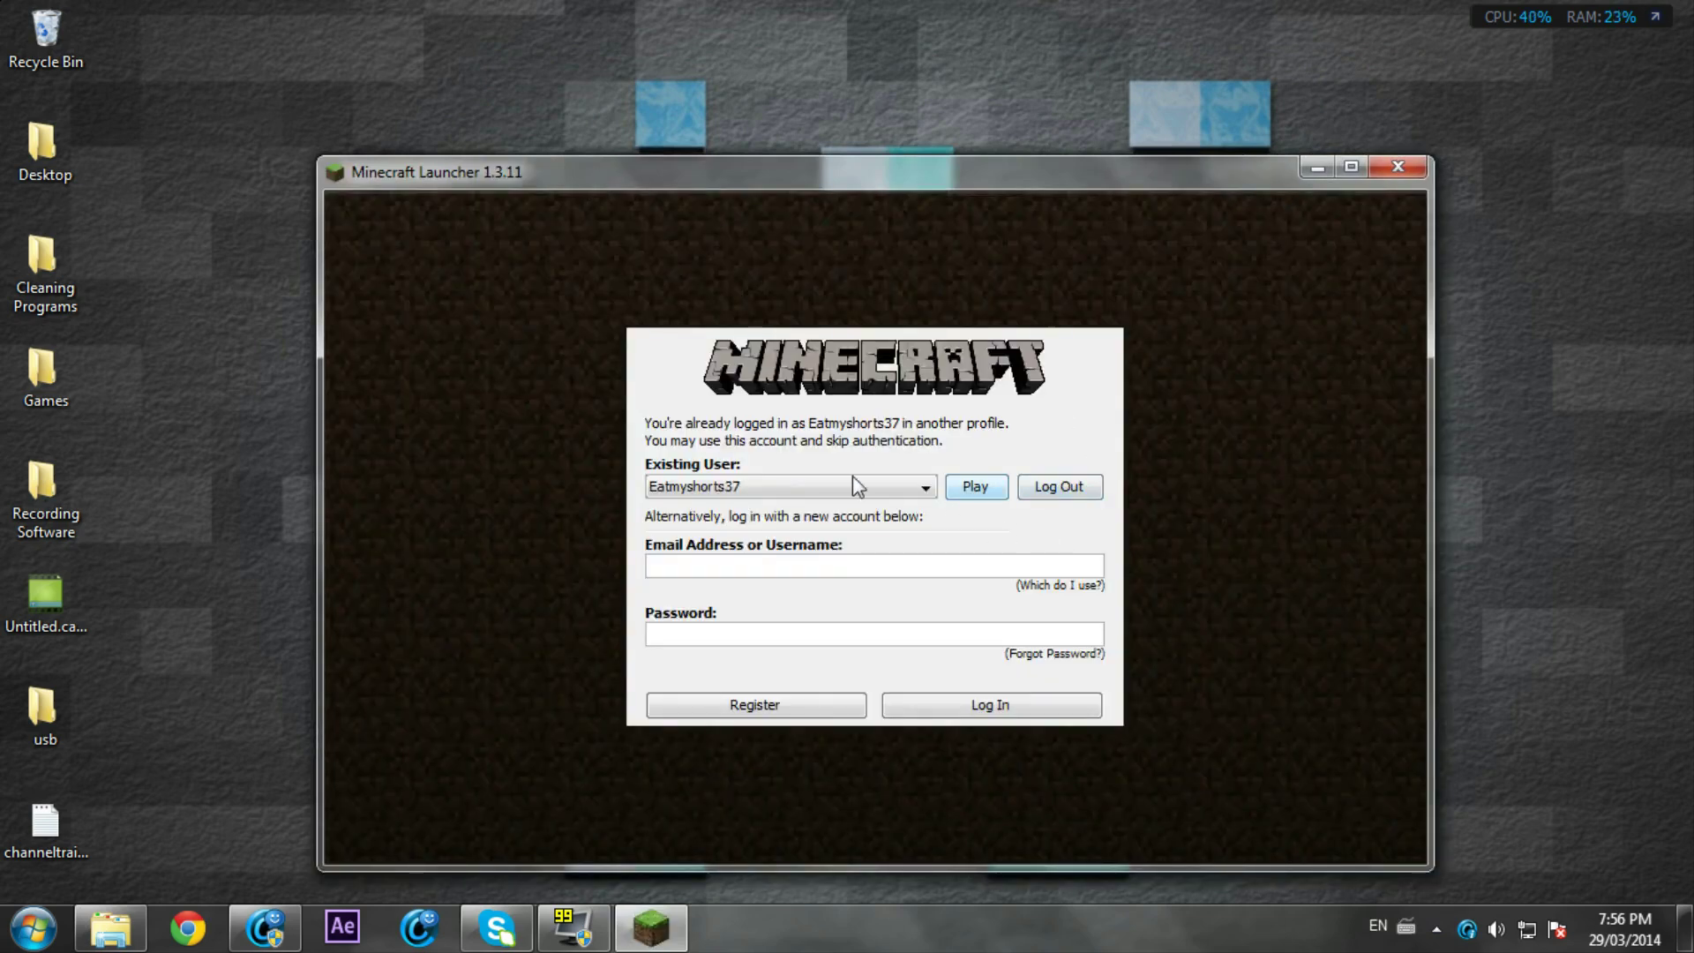
click(981, 497)
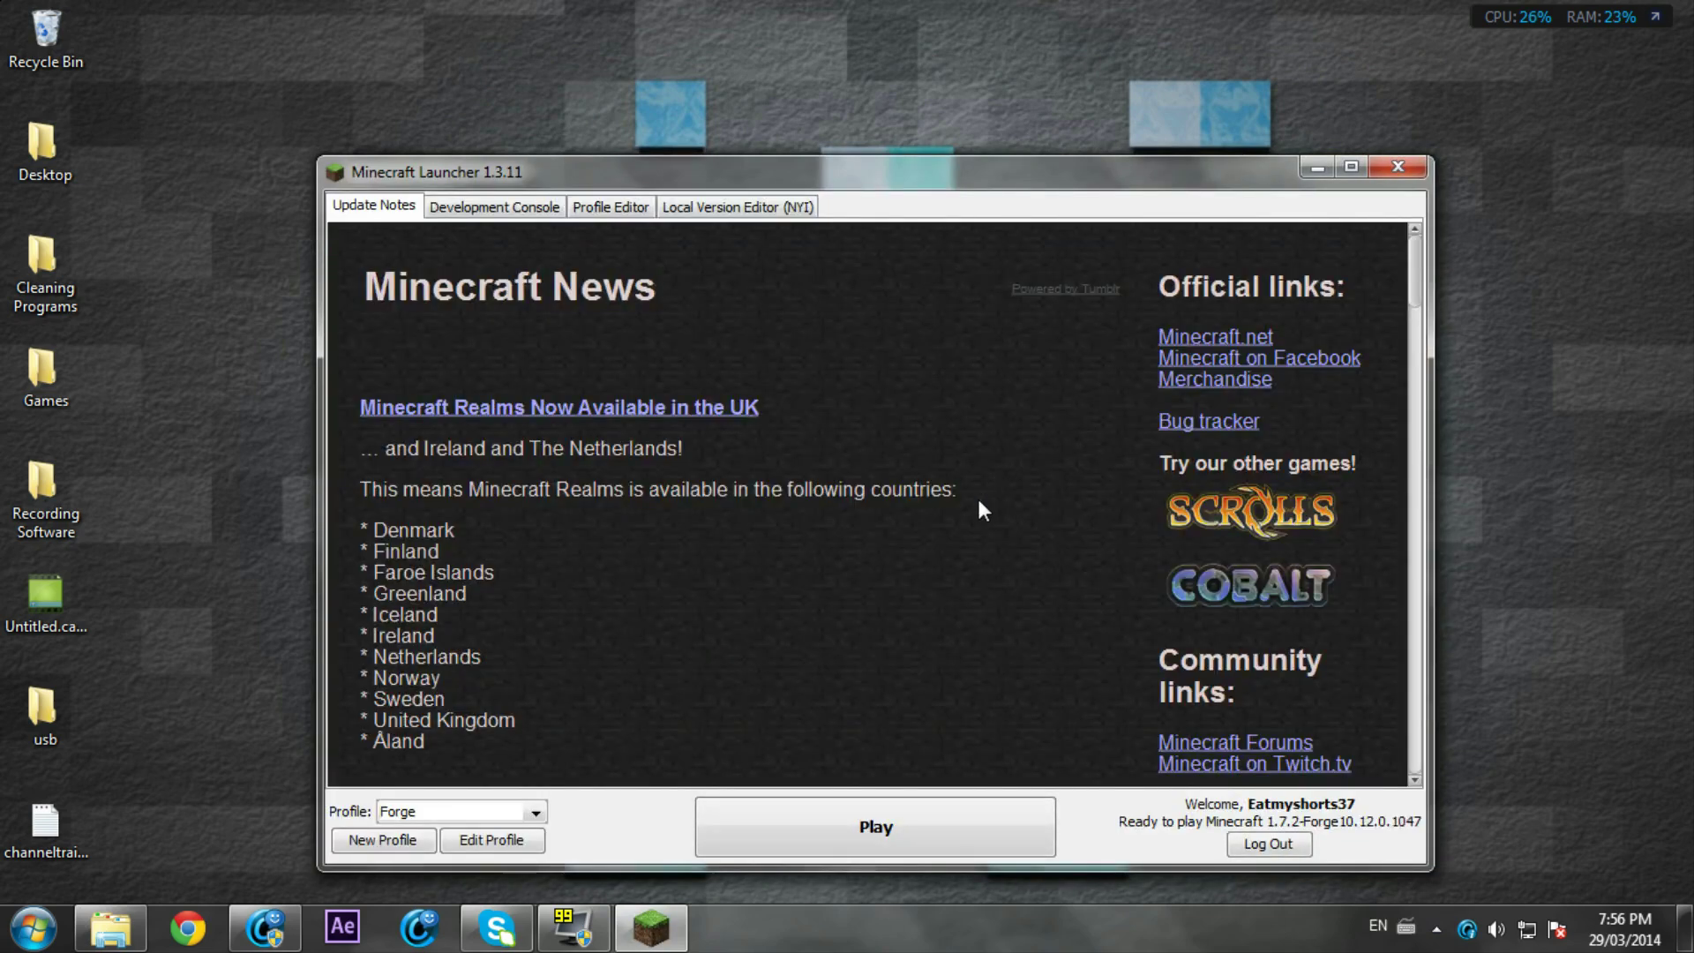
Choose the Forge profile in the launcher and start the game
click(471, 812)
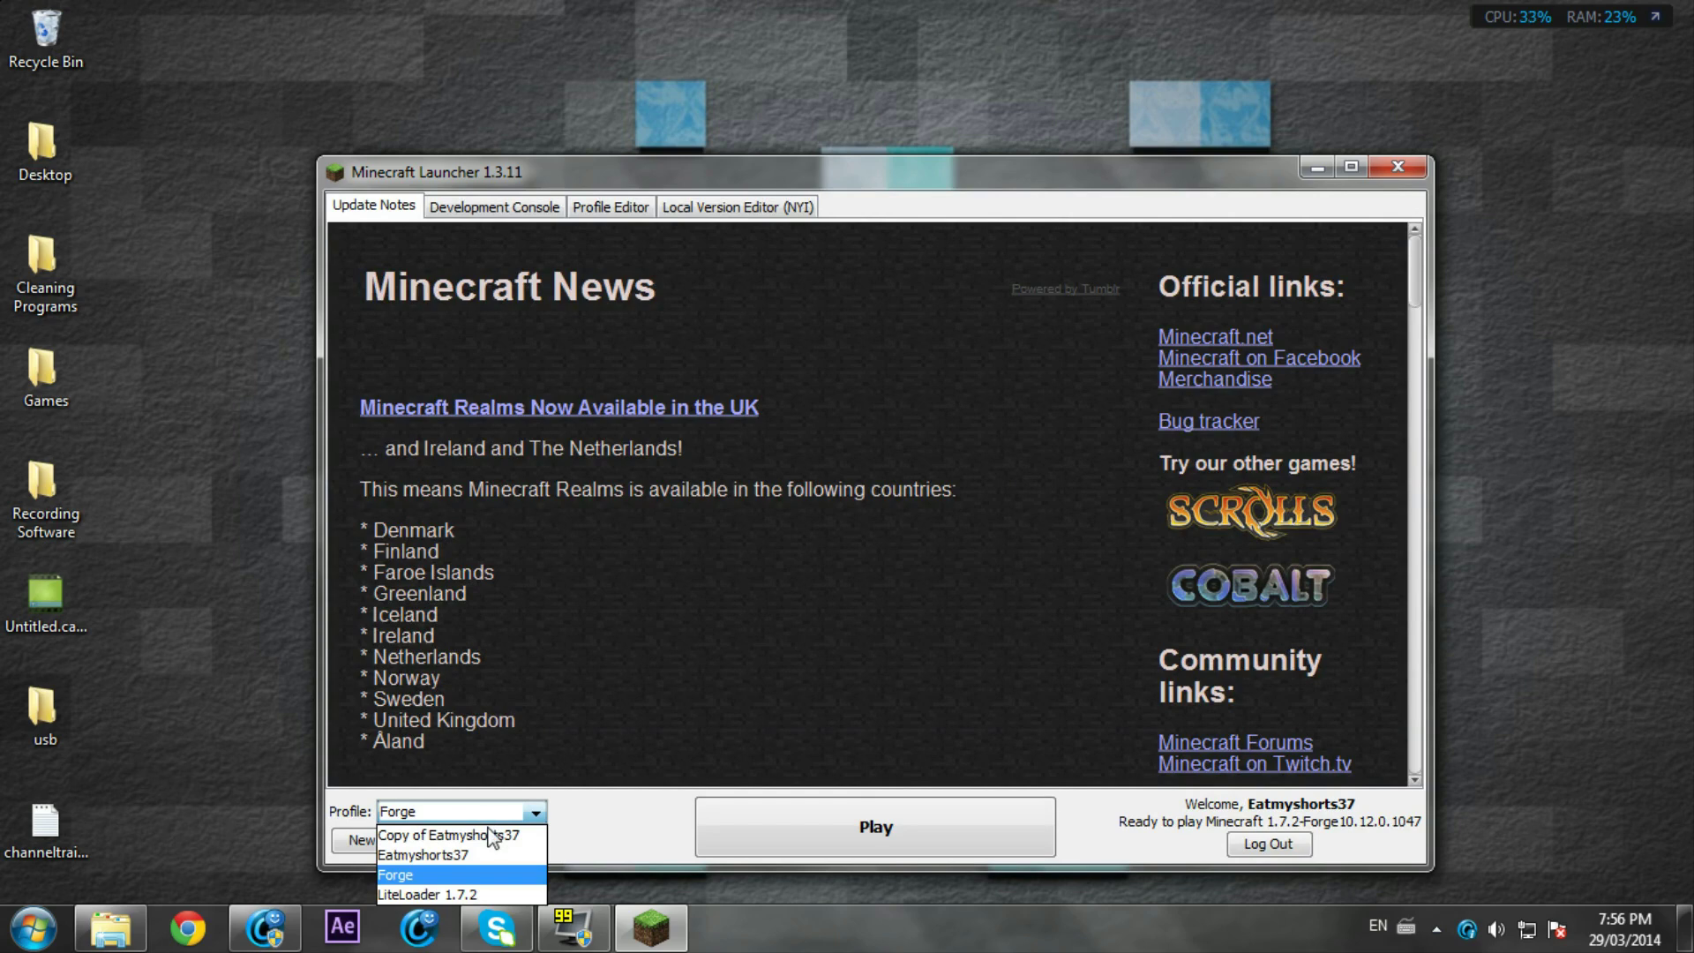
click(429, 873)
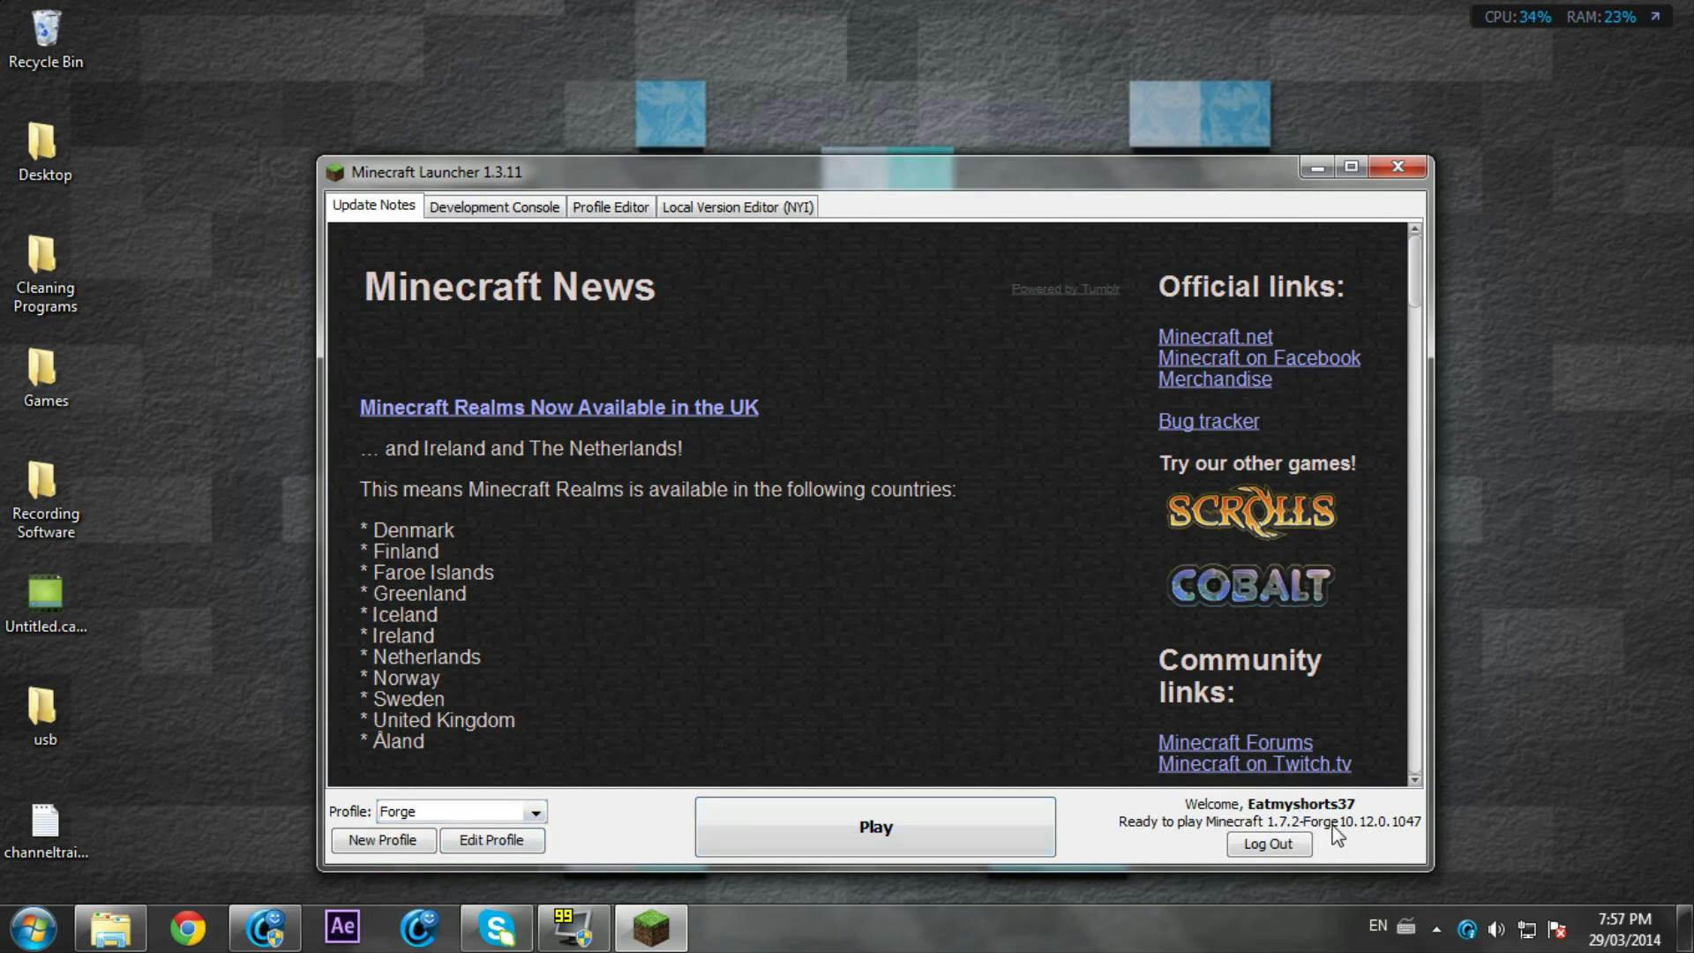
click(829, 824)
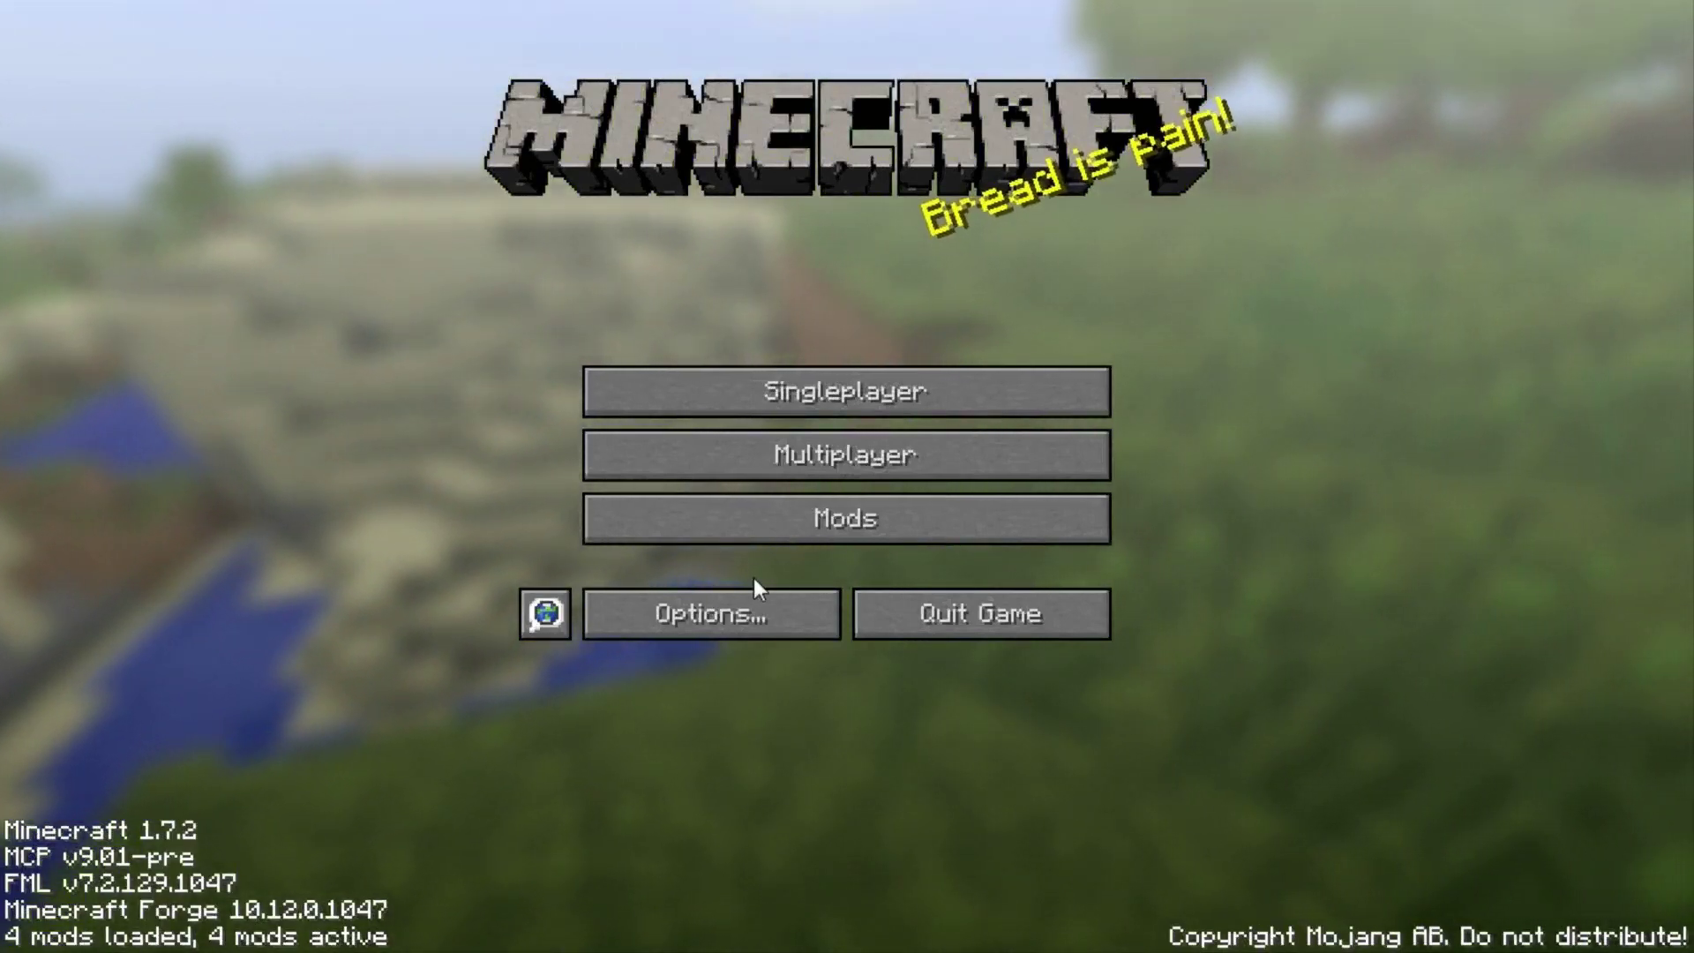
View the BiblioCraft details in the game's mod list and return to the title screen
click(764, 534)
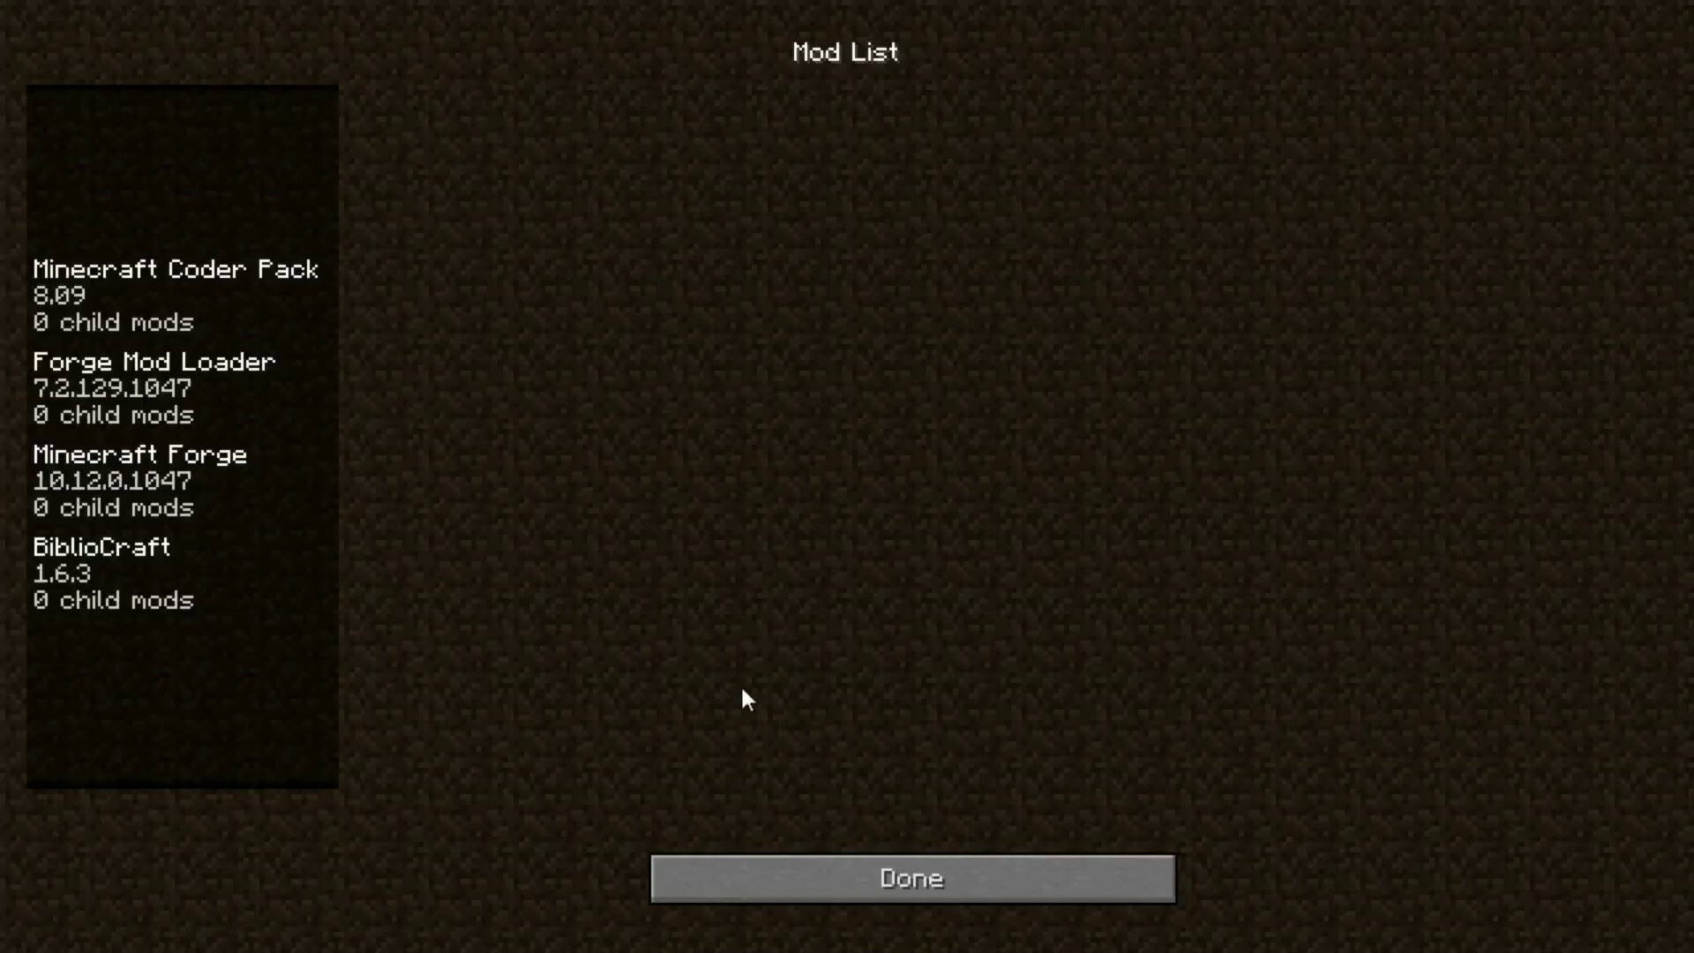
click(130, 589)
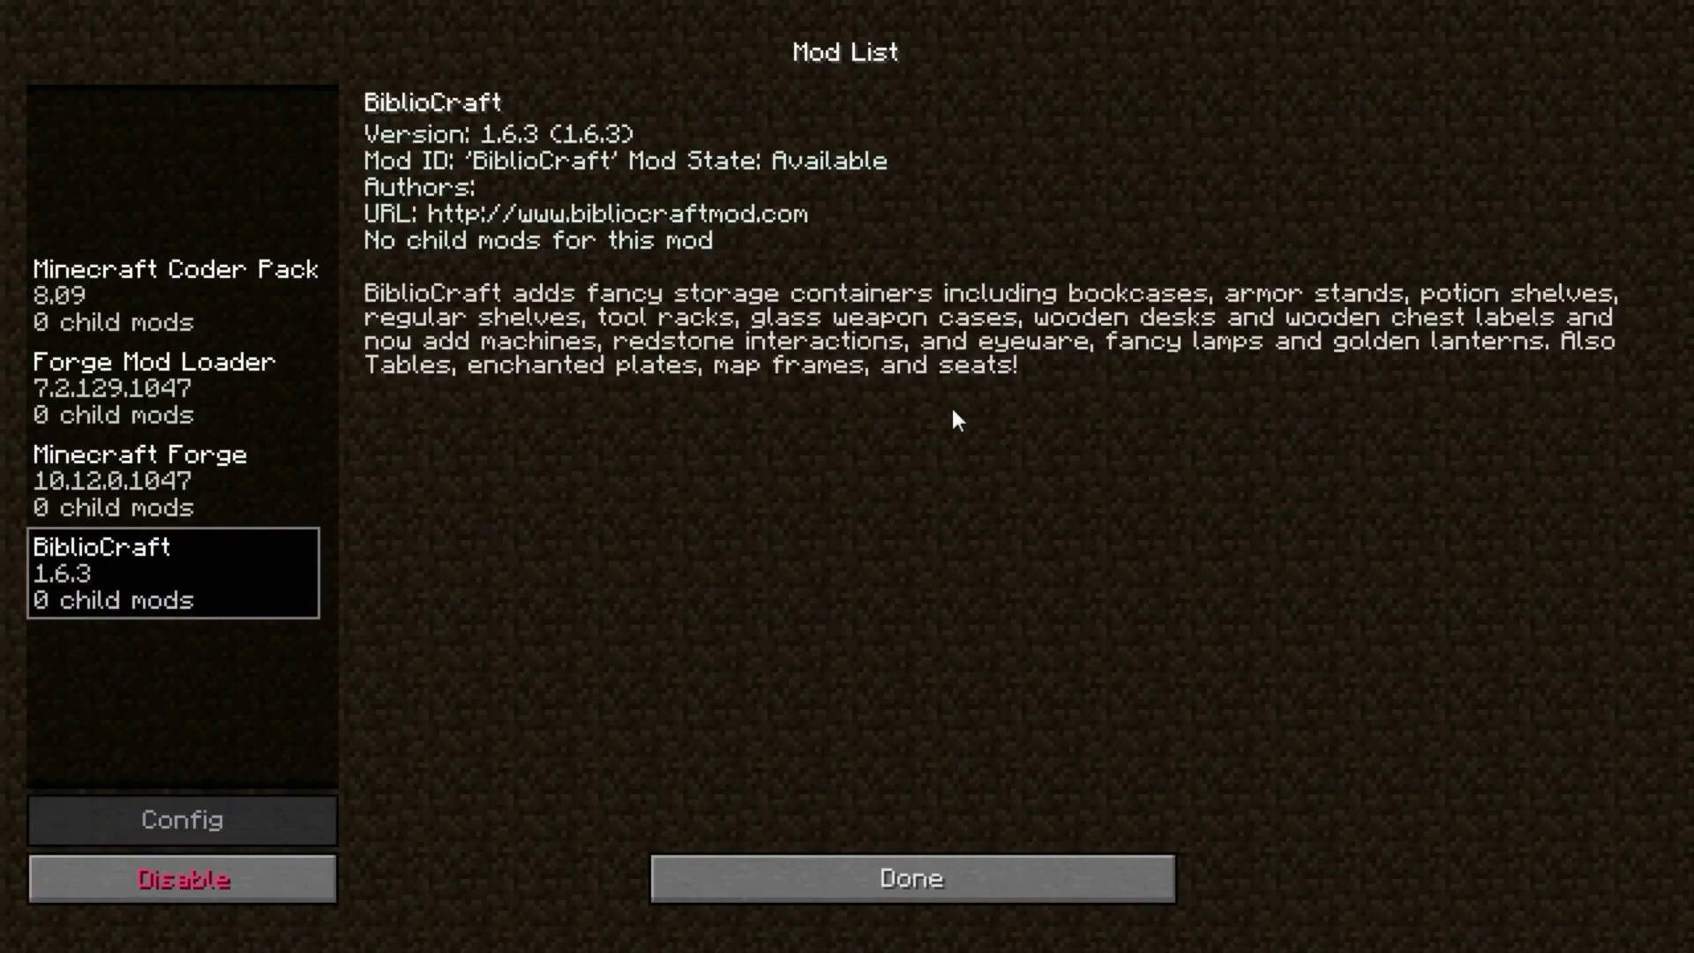
click(764, 891)
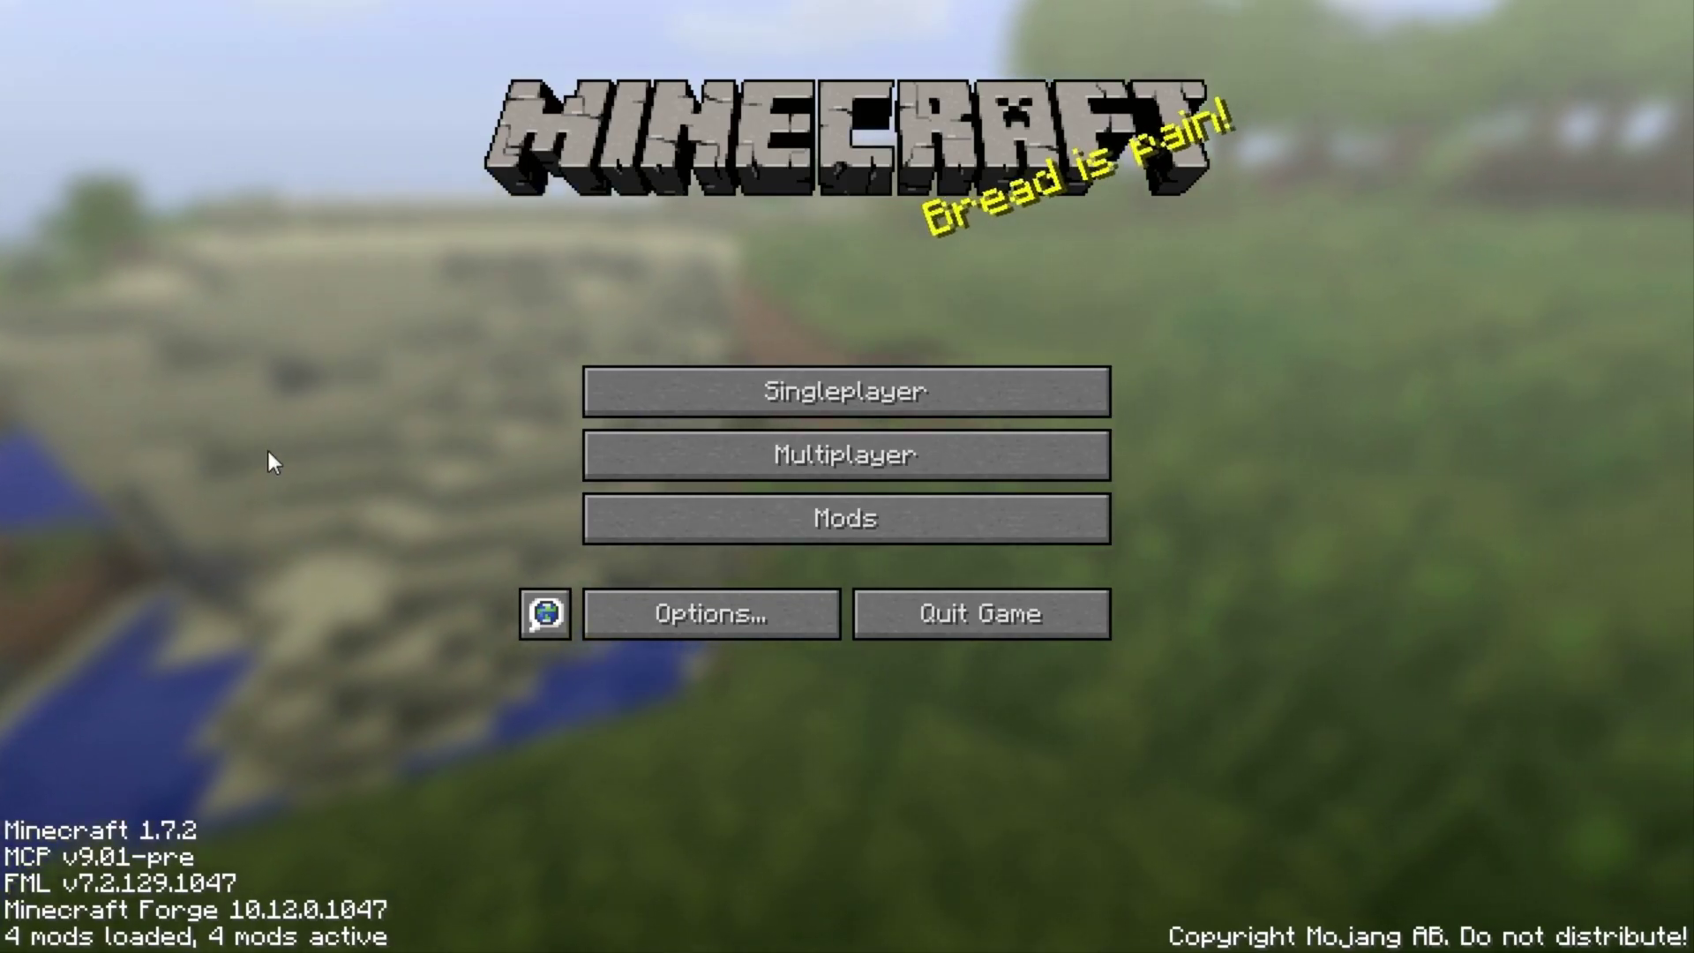